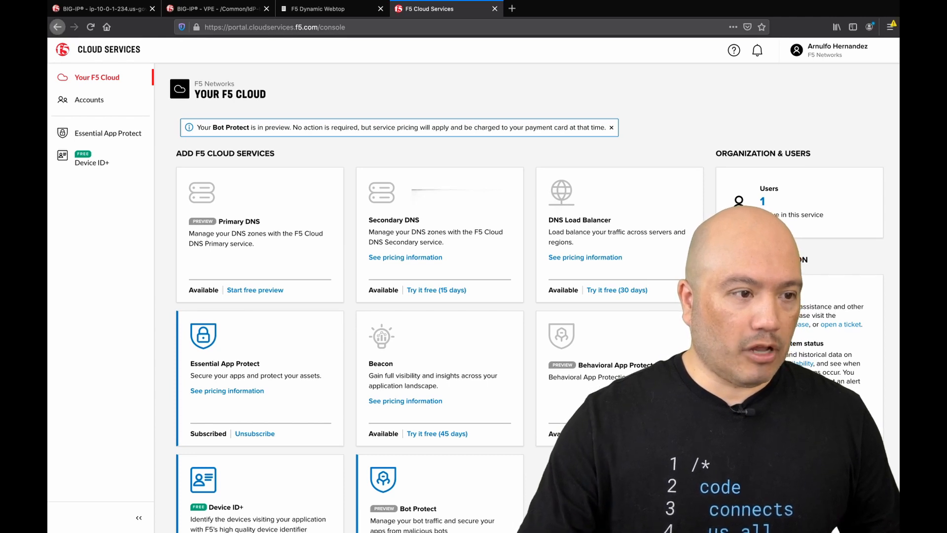
Step: Start the Device ID+ setup in F5 Cloud Services and show the instructions for the JS Snippet injection method
mouse_move(83, 154)
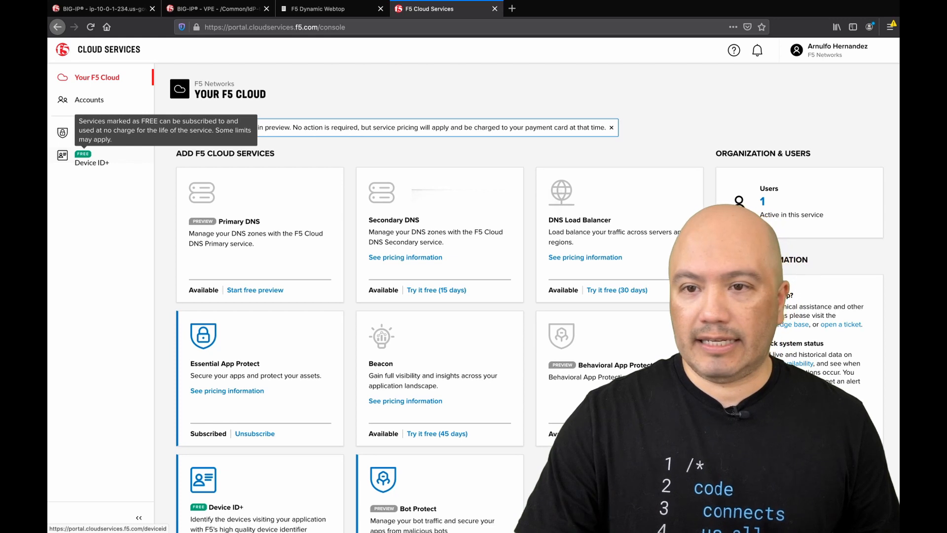
click(83, 155)
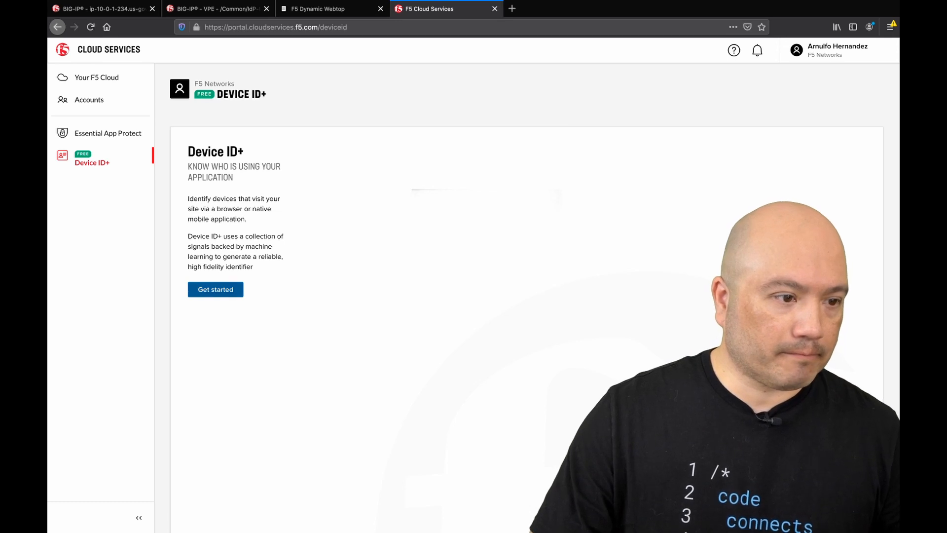
click(216, 290)
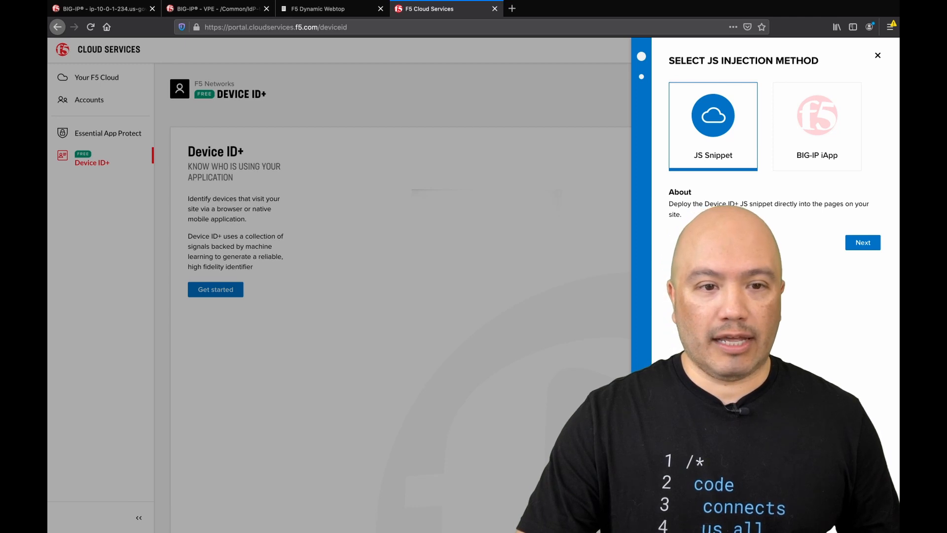
click(817, 127)
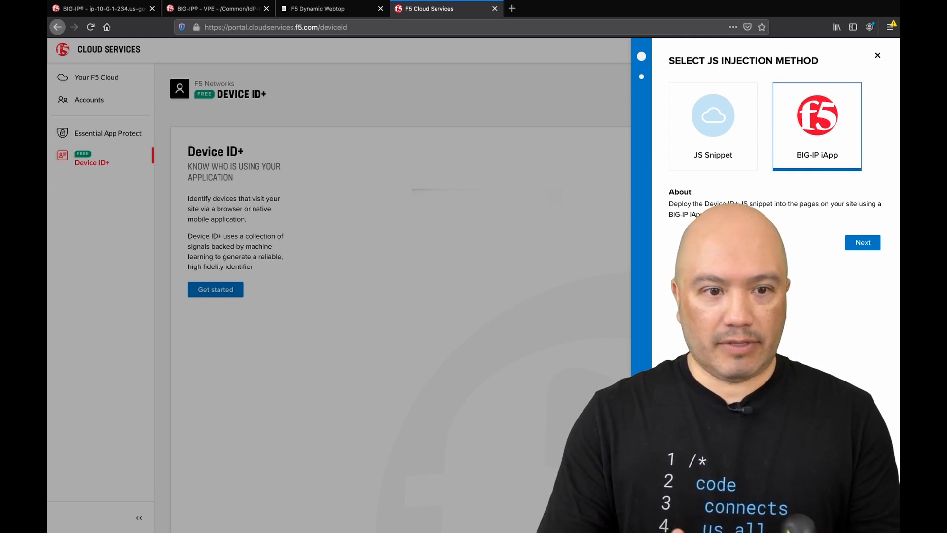
click(713, 126)
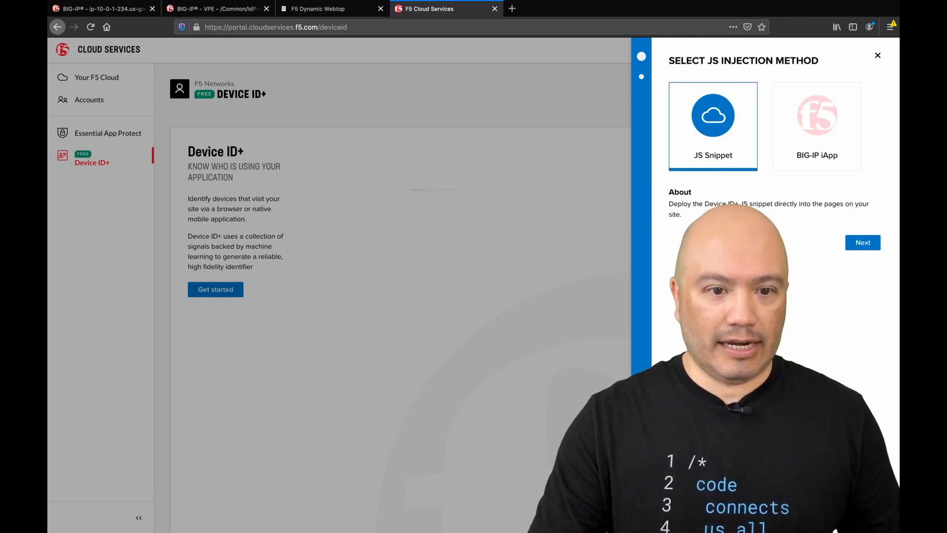
click(863, 243)
mouse_move(859, 174)
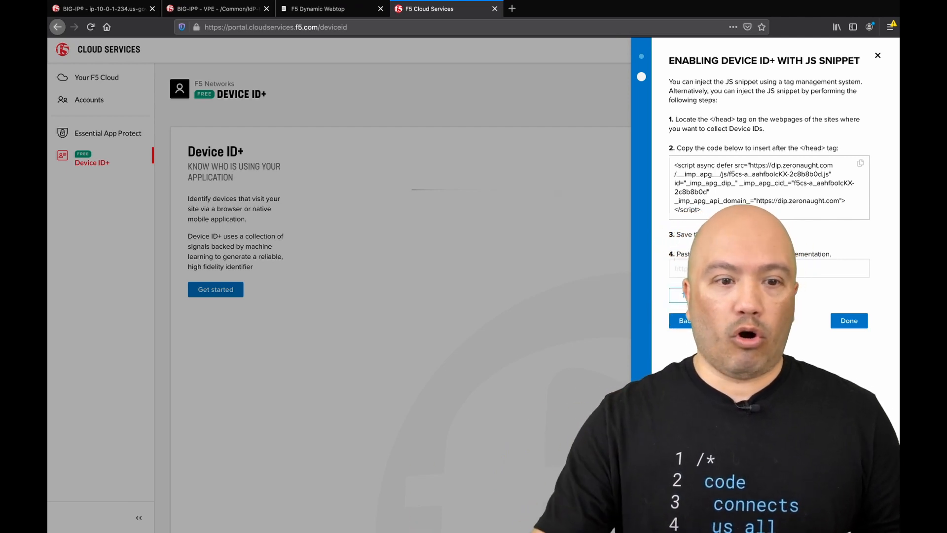
Step: Go back to the injection method choice and show the setup instructions for BIG-IP iApp
click(688, 320)
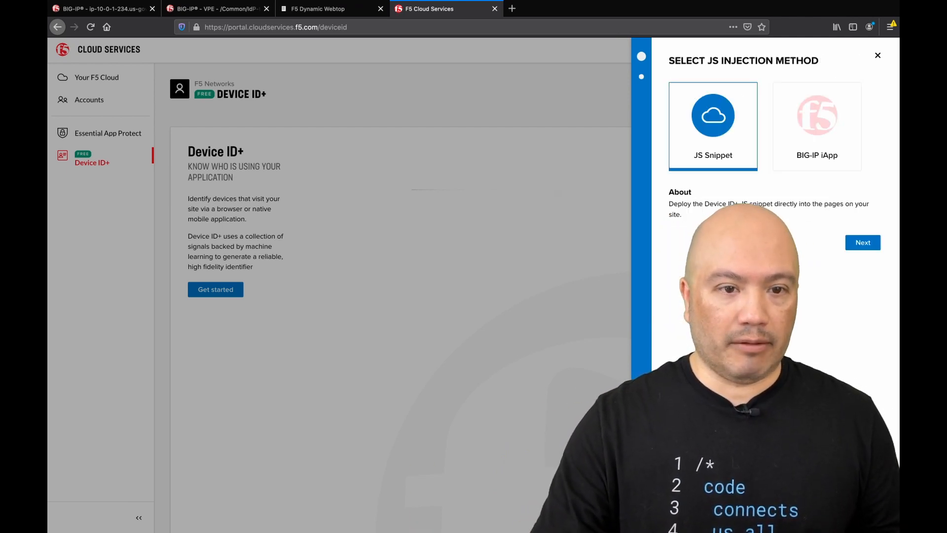
click(818, 127)
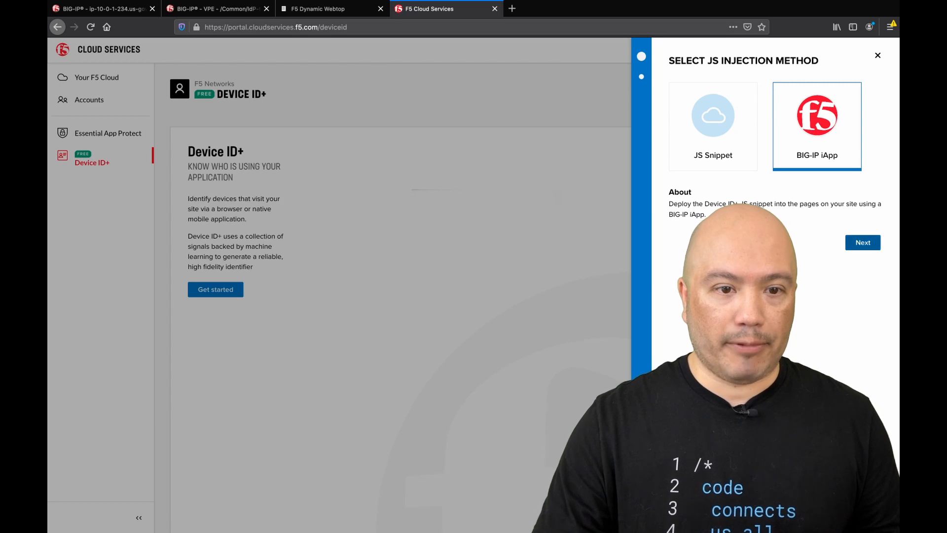
click(863, 242)
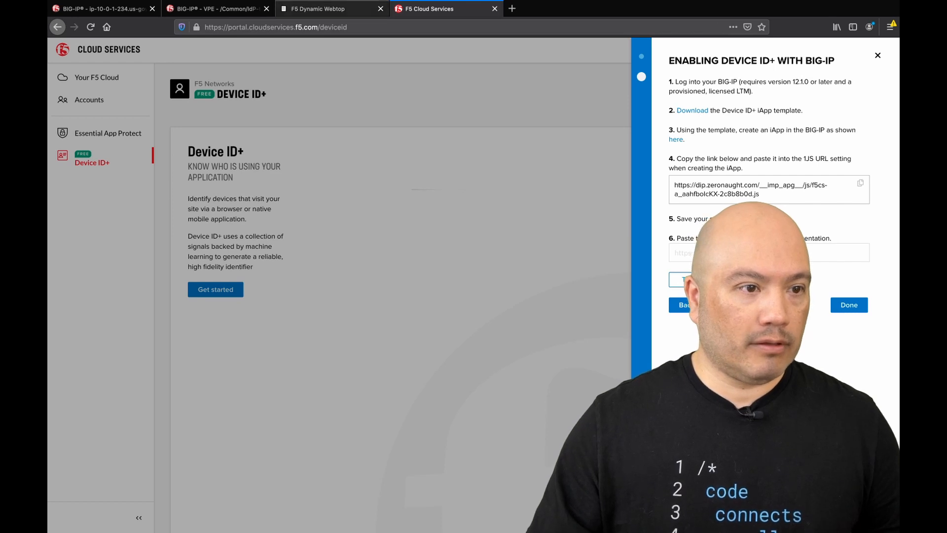
Step: Switch to the F5 Dynamic Webtop and log out of its session
click(325, 9)
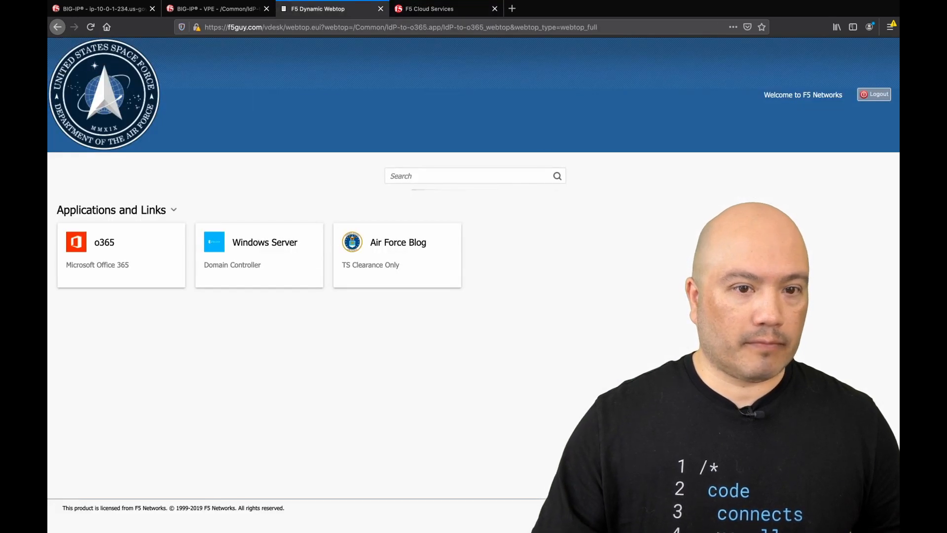
click(874, 94)
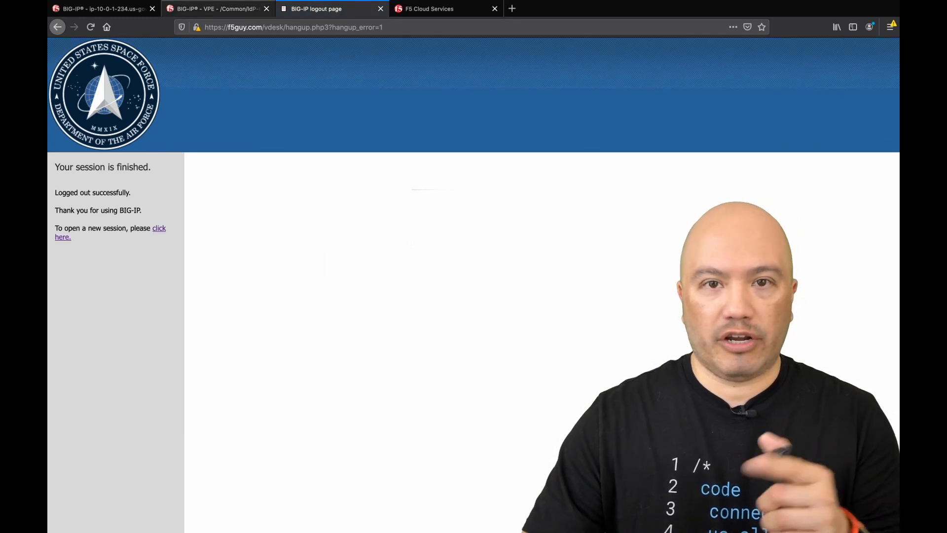
Step: Switch to the BIG-IP administration console and open the advanced customization editor for access profiles and policies
click(218, 9)
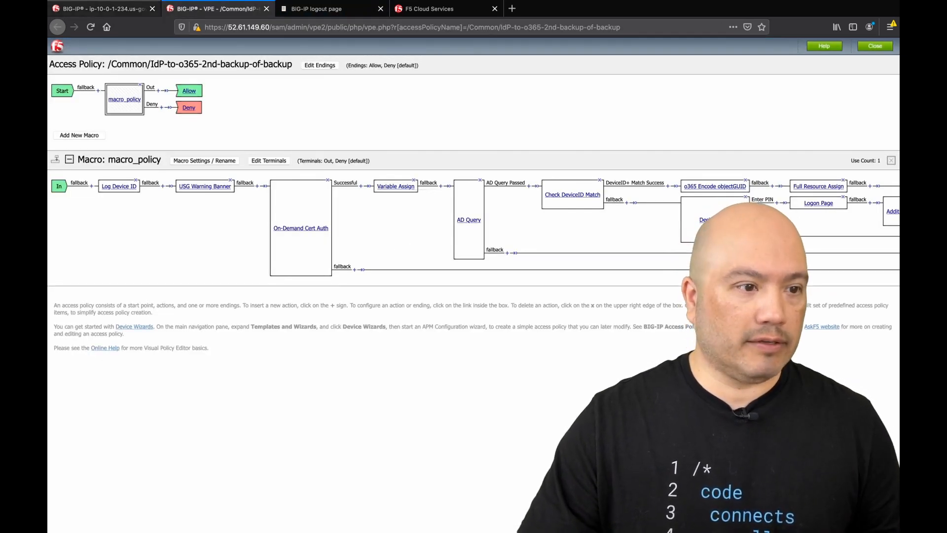
click(104, 9)
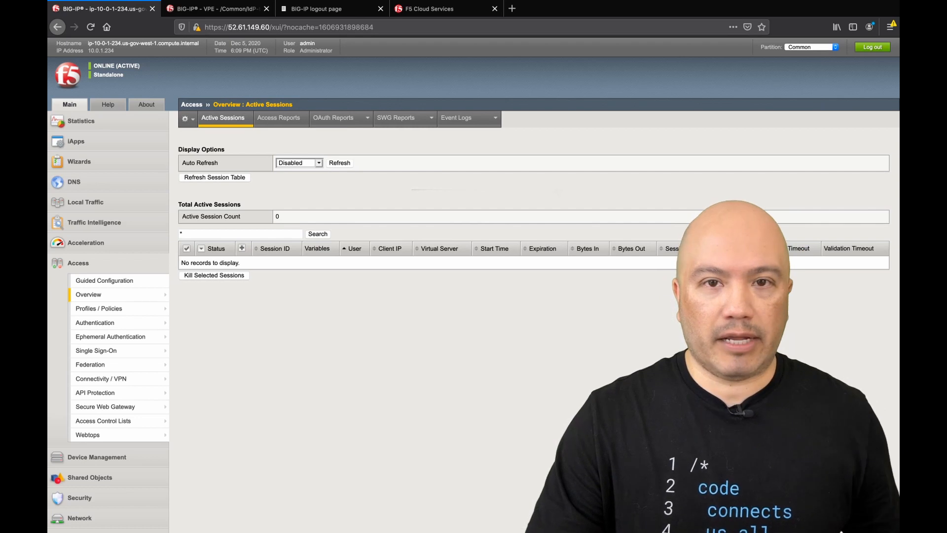
mouse_move(99, 309)
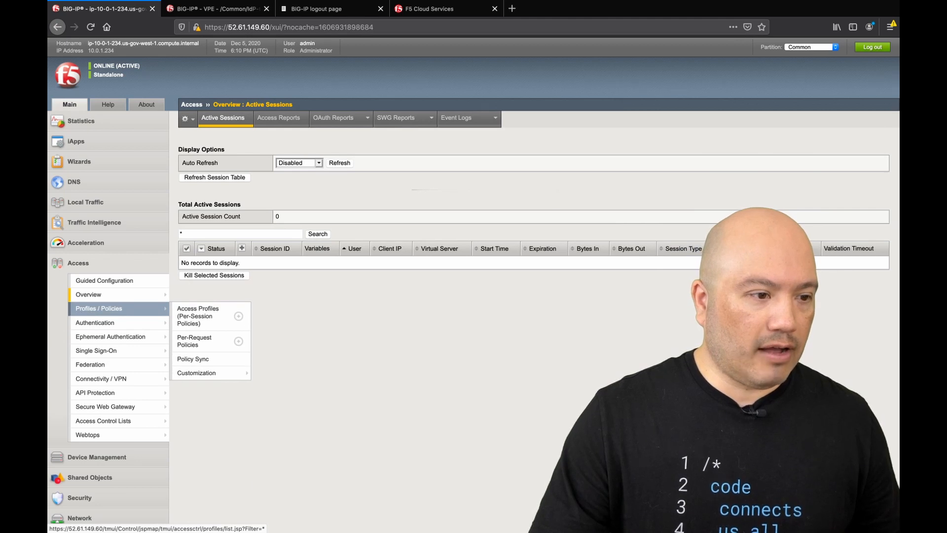
mouse_move(196, 372)
click(272, 401)
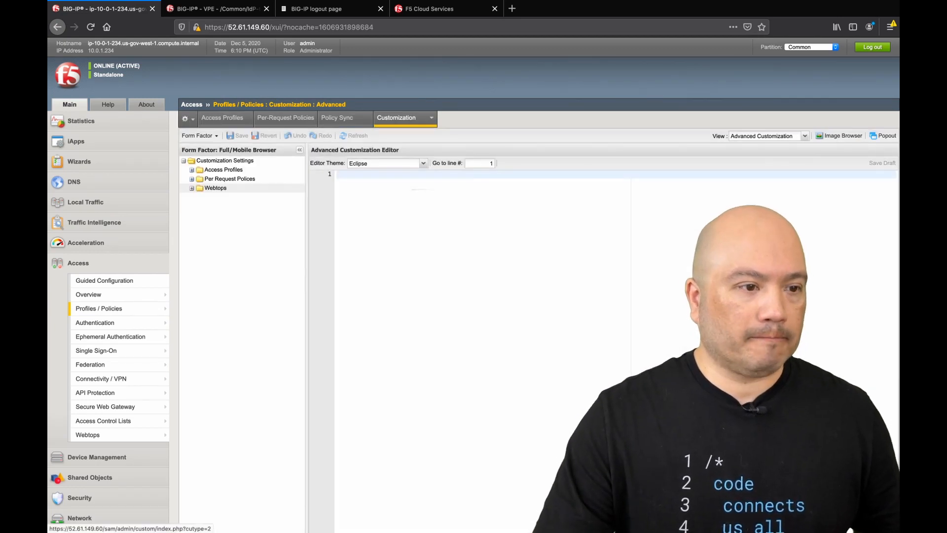
Step: Open message_box.inc of the USG Warning Banner in macro_policy, under the access profile /Common/IdP-to-o365-2nd-backup-of-backup
click(192, 170)
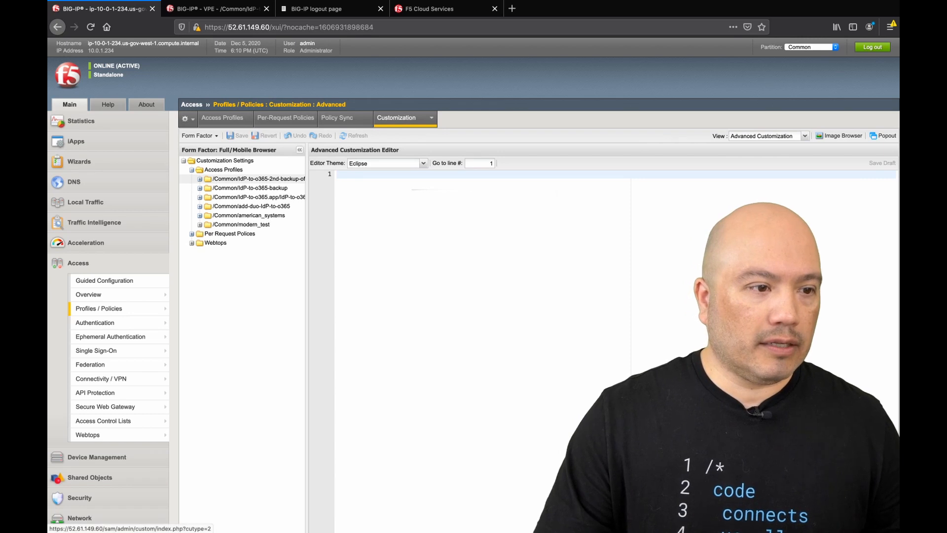
click(258, 179)
click(199, 179)
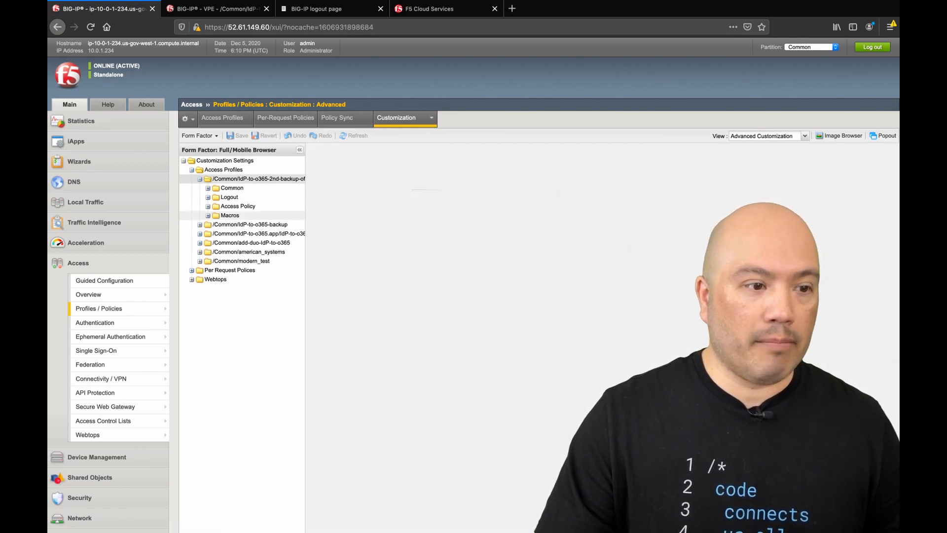
click(208, 215)
click(216, 225)
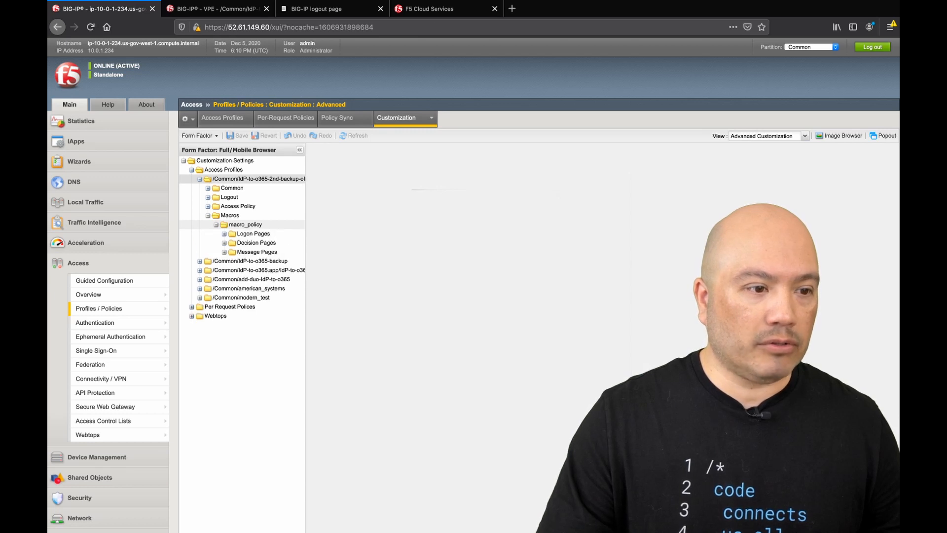
click(224, 252)
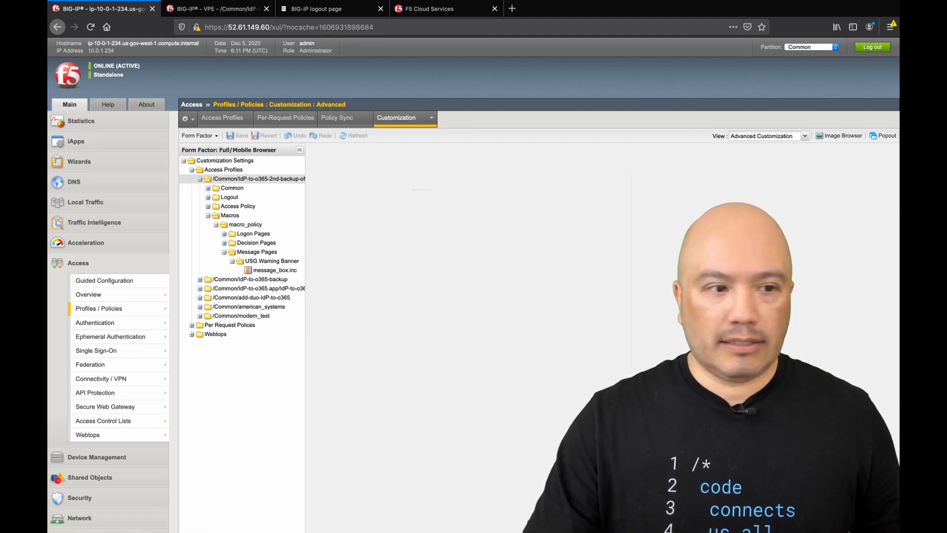
click(275, 271)
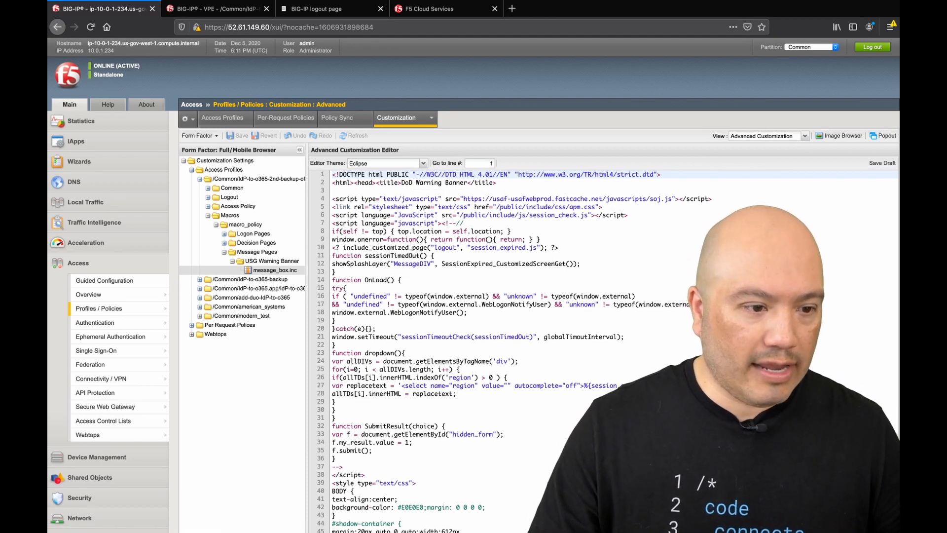
Step: Find the closing </head> tag in message_box.inc and highlight it
scroll(493, 345, down, 6)
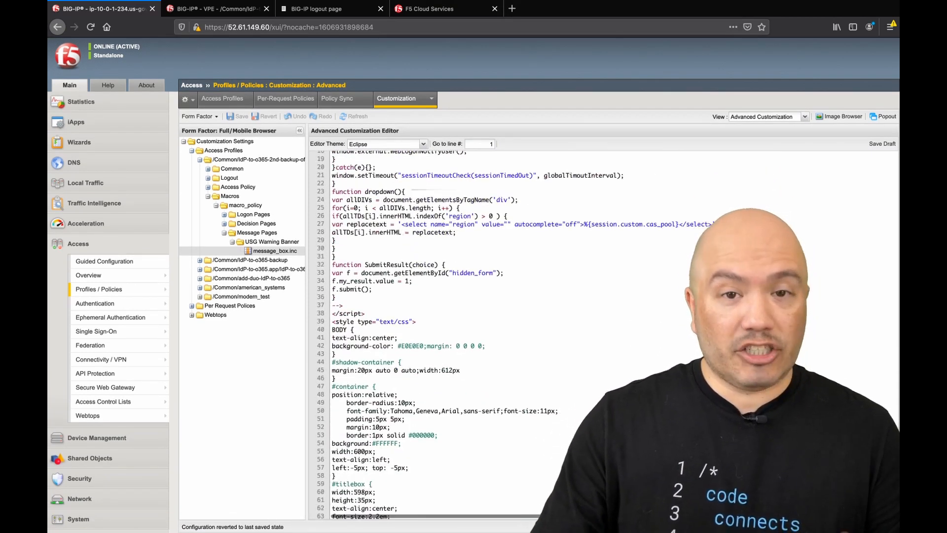
scroll(445, 335, down, 9)
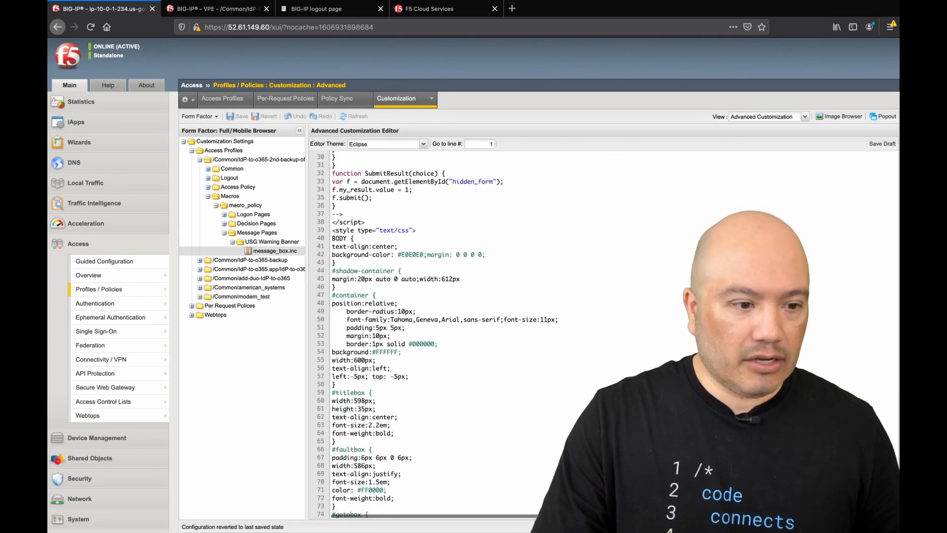
scroll(444, 336, down, 1)
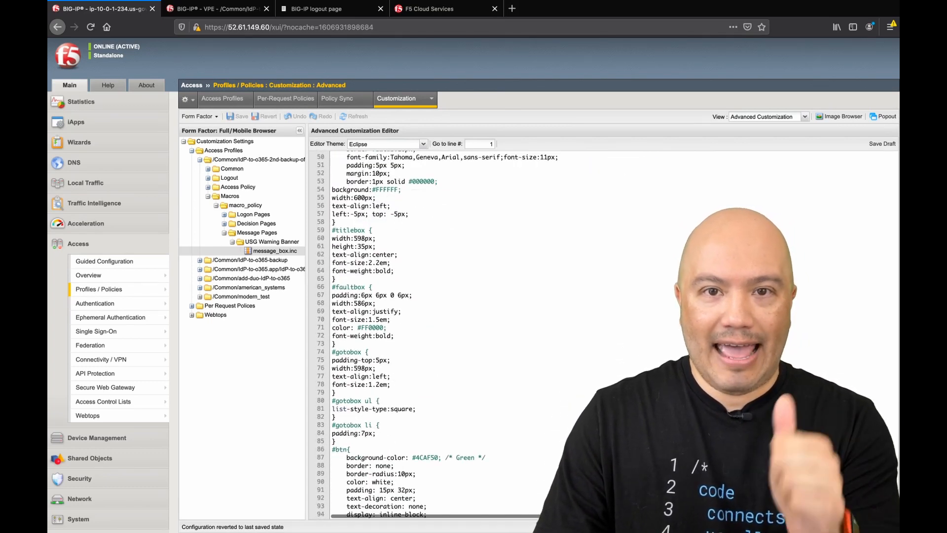
scroll(445, 335, down, 6)
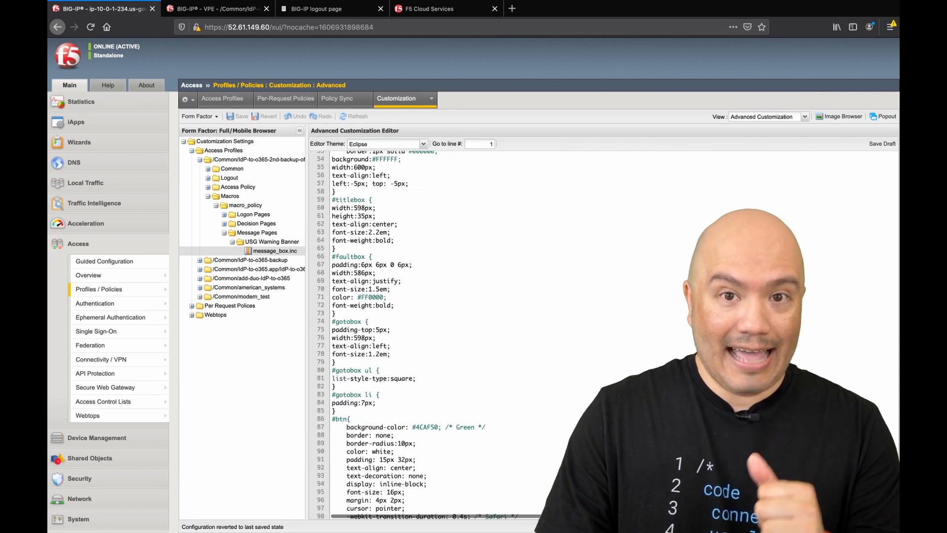
scroll(445, 335, down, 6)
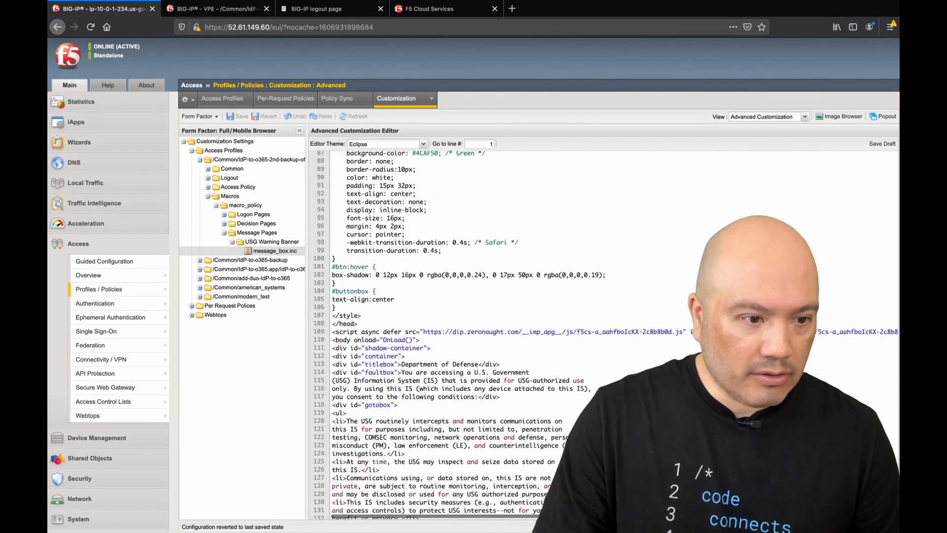
drag(359, 324, 332, 324)
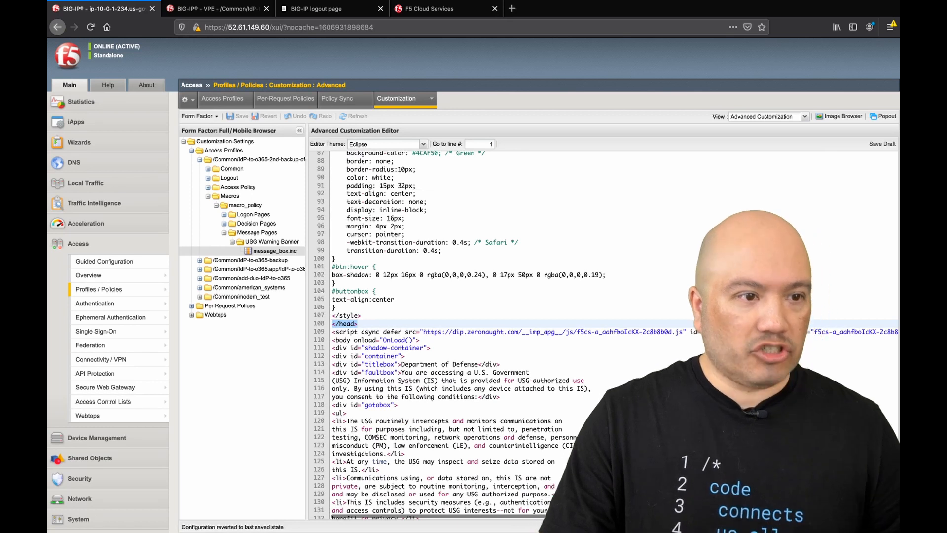
Step: Switch to F5 Cloud Services, reopen the JS Snippet instructions and highlight the step about inserting the code after </head>
click(434, 8)
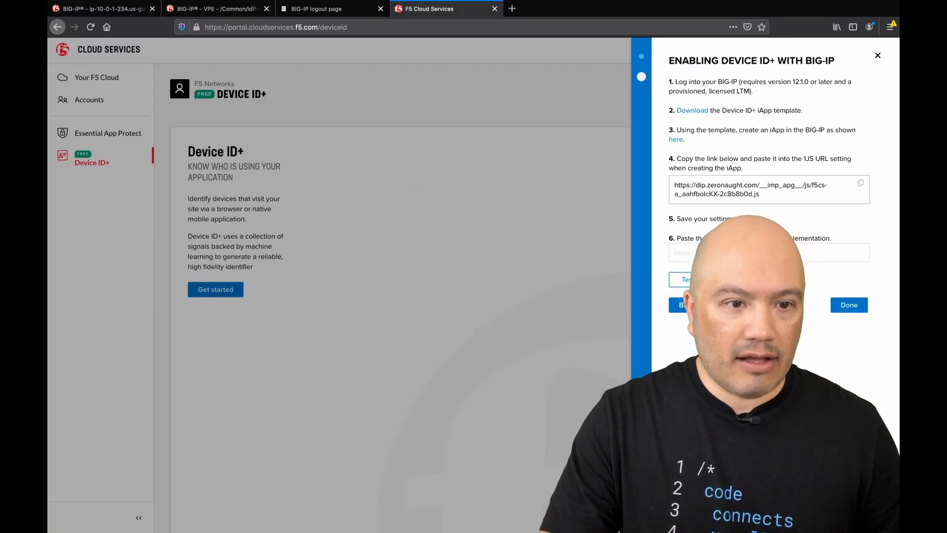
click(690, 305)
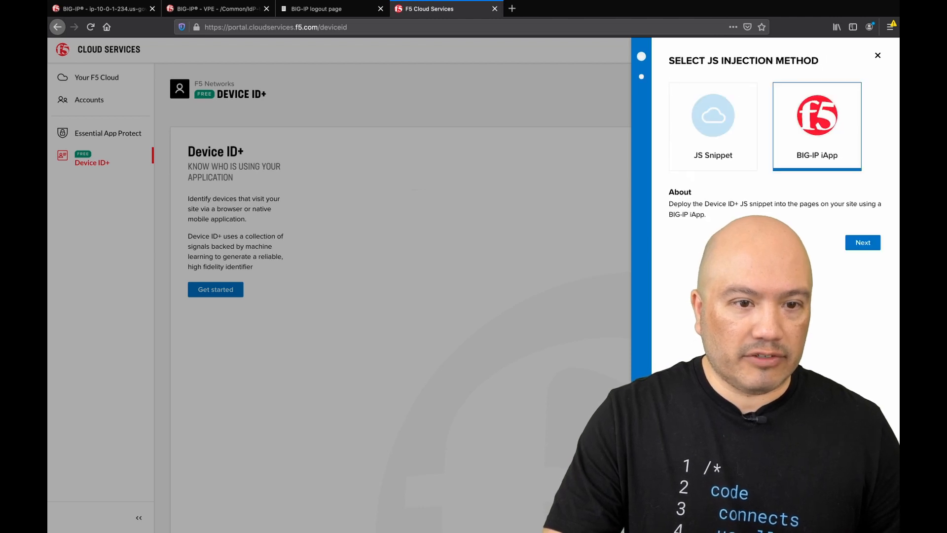
click(695, 163)
click(863, 242)
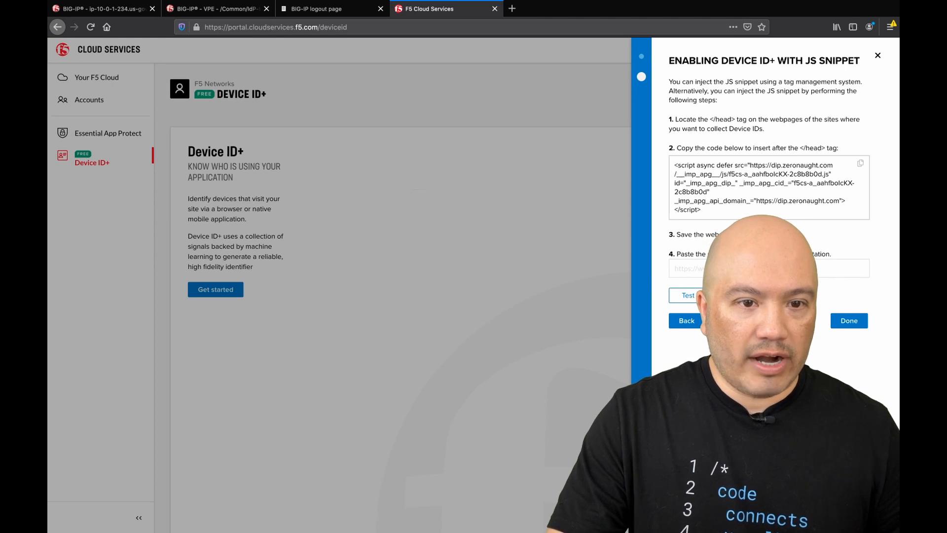
drag(839, 148, 676, 148)
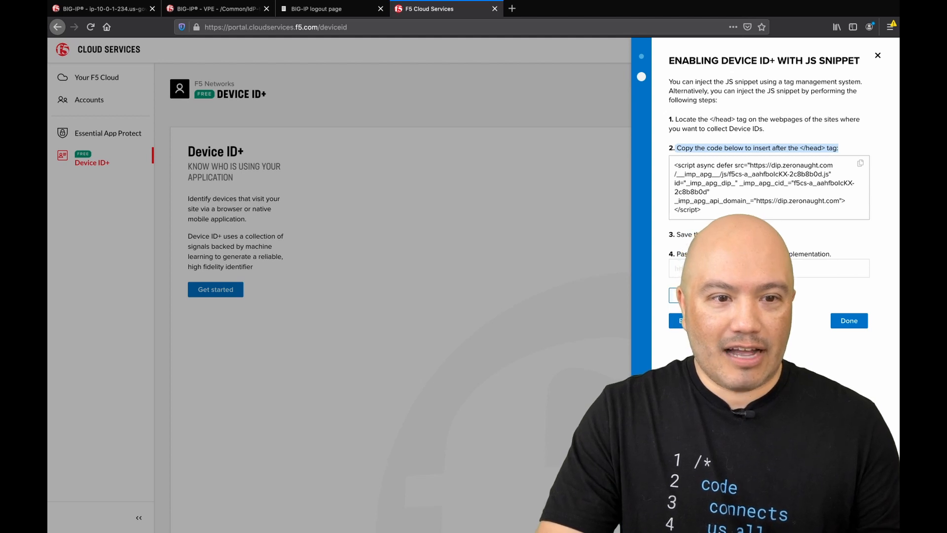
click(676, 148)
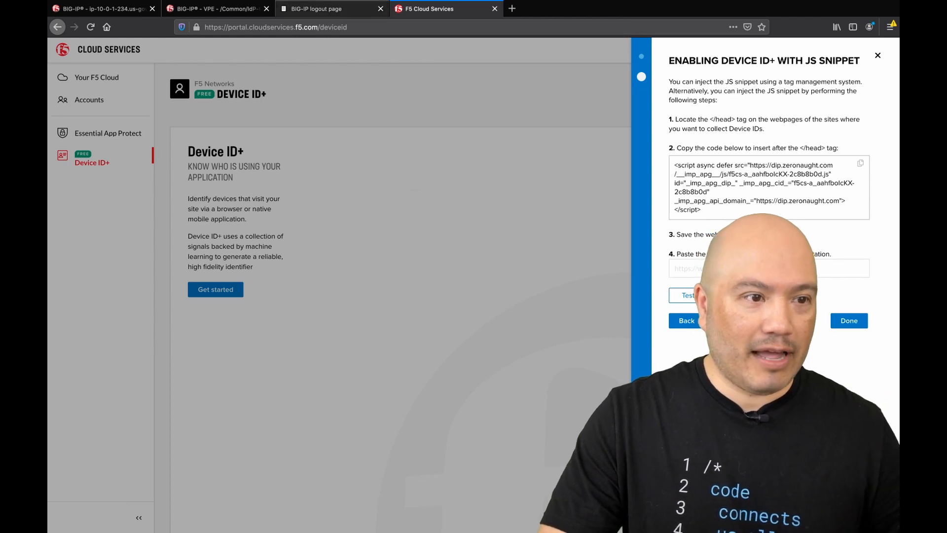
Step: Return to message_box.inc in the BIG-IP console and point out the Device ID+ script line after </head>
click(325, 8)
click(219, 9)
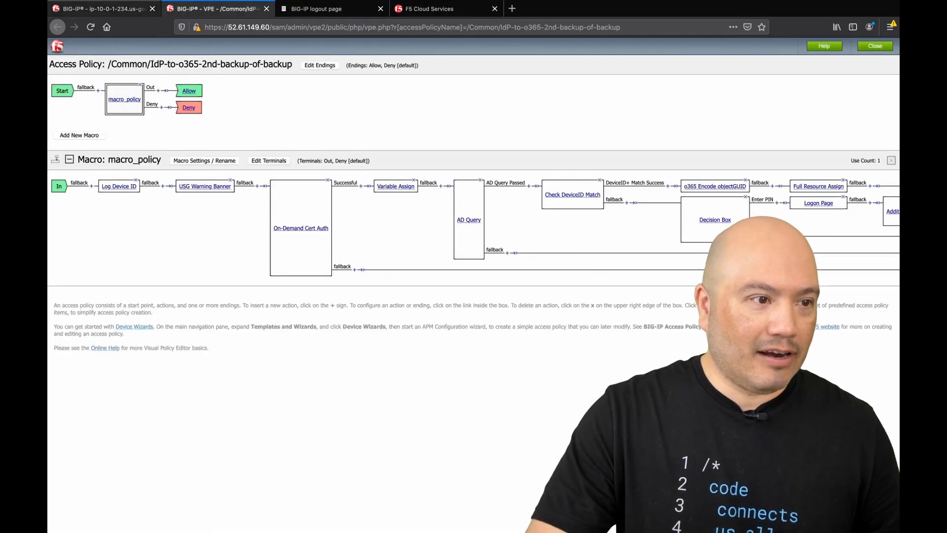
click(99, 9)
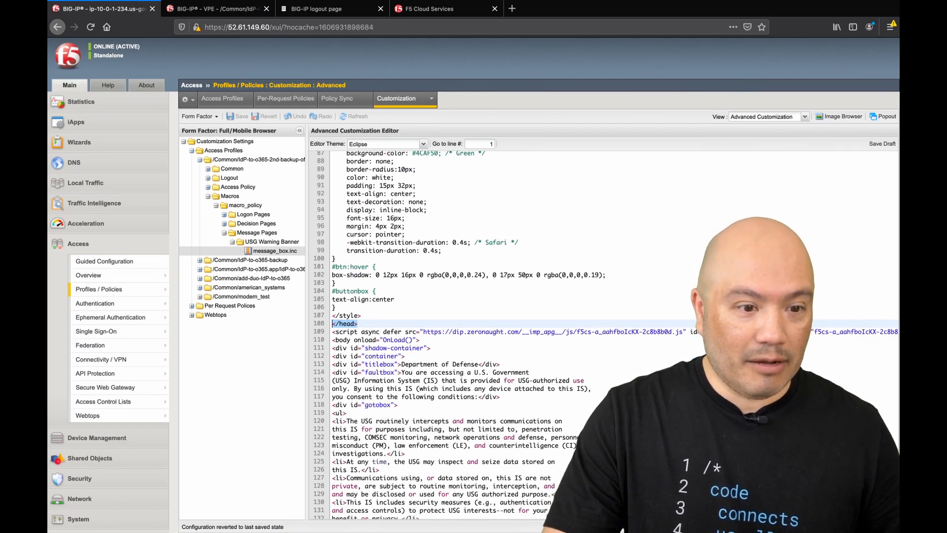
click(540, 332)
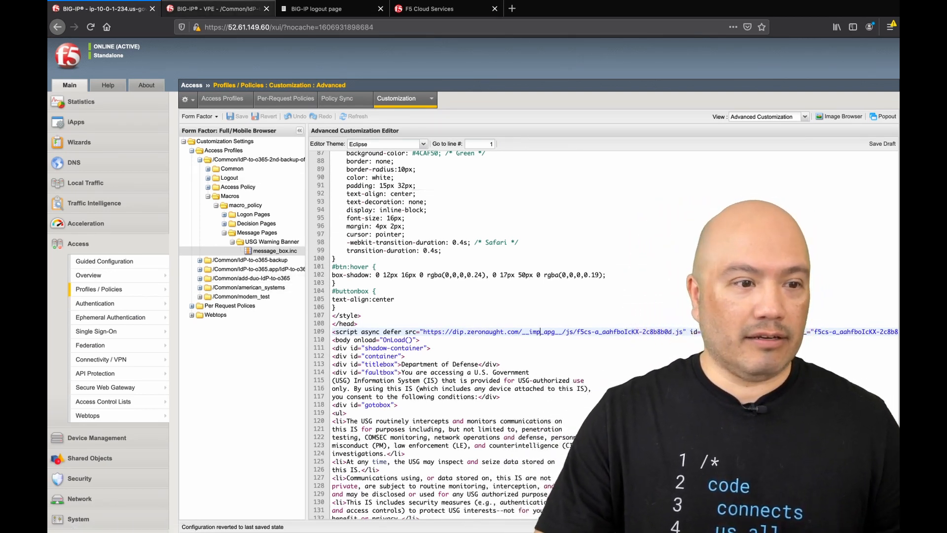
Step: Reload the BIG-IP logout page with the network monitor open, then start a new session and accept the DoD warning banner
click(218, 9)
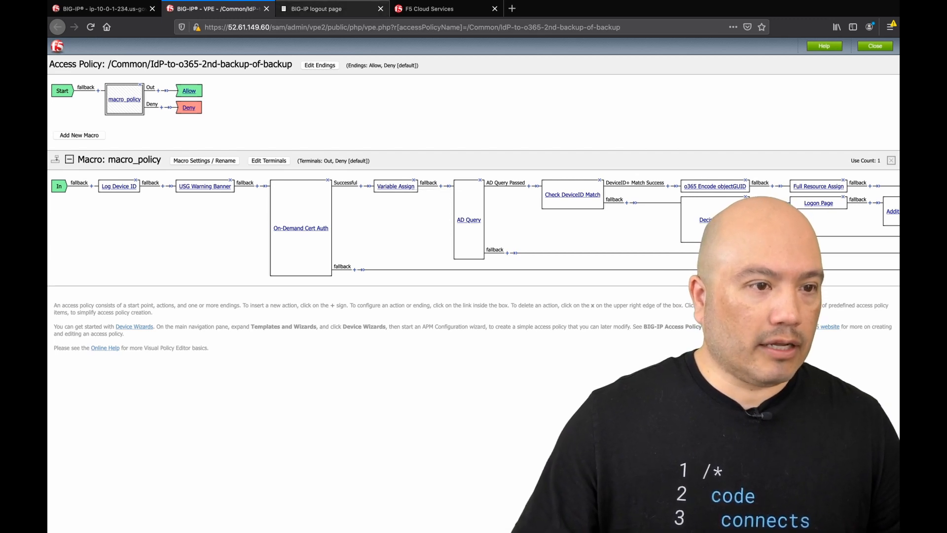
click(325, 9)
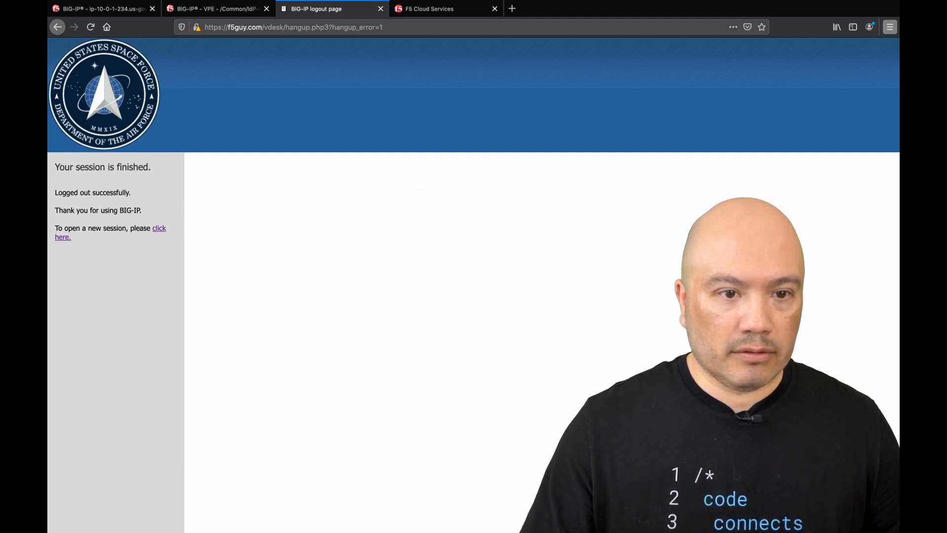
key(alt+super+e)
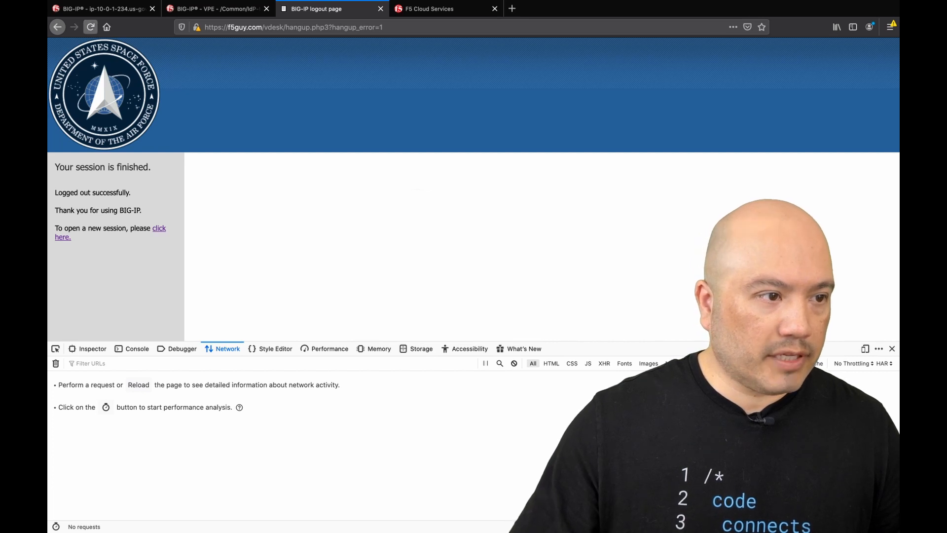
key(super+r)
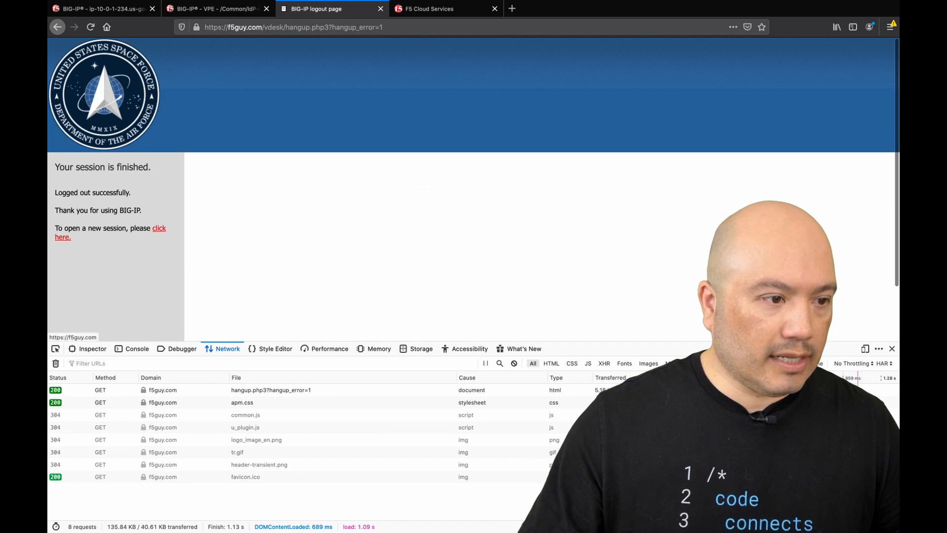
click(159, 228)
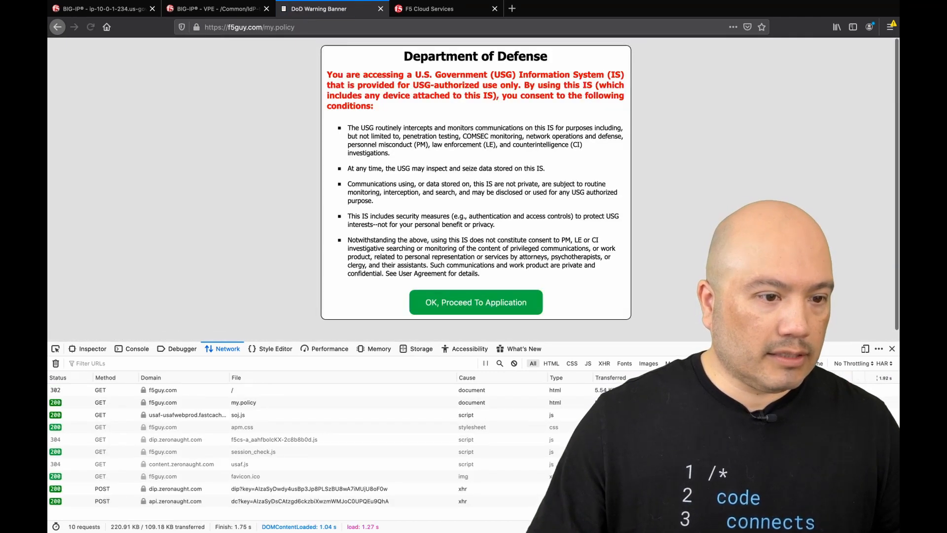
click(476, 302)
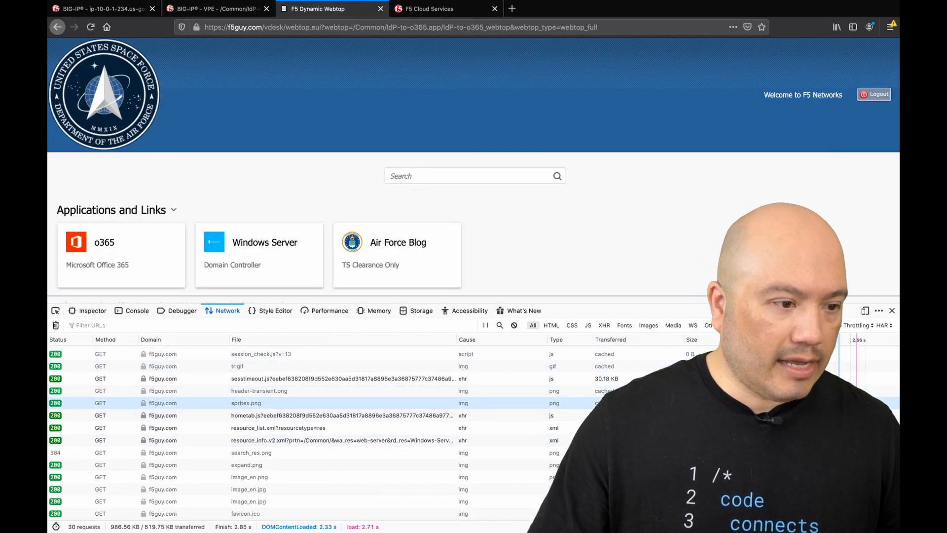
Step: Inspect the cookies of the sprites.png request and highlight the diB value in the _imp_apg_r_ cookie
click(246, 403)
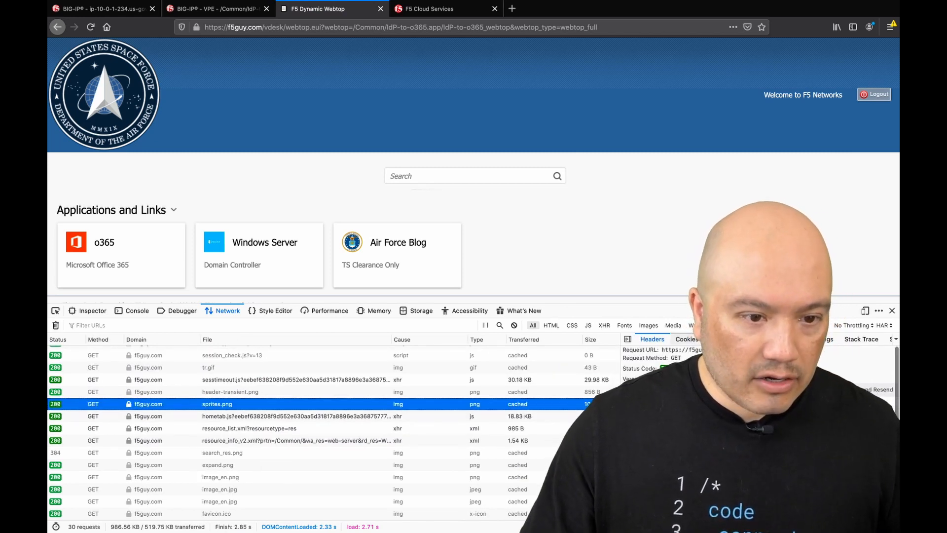
click(687, 340)
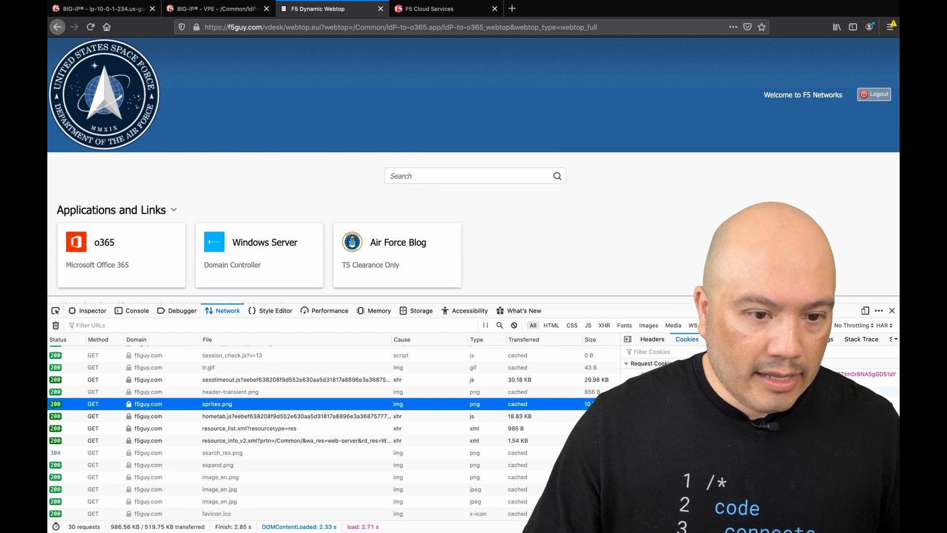
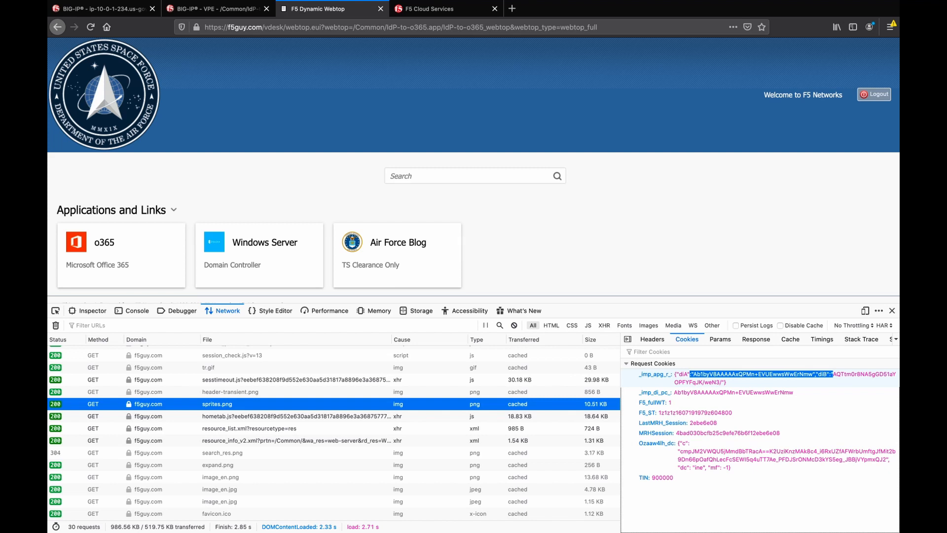
drag(833, 374, 891, 374)
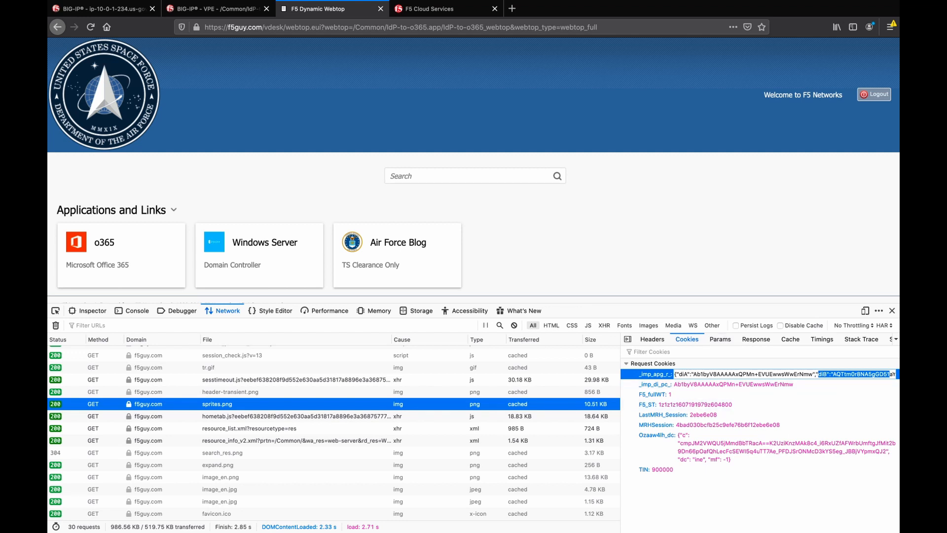
click(864, 374)
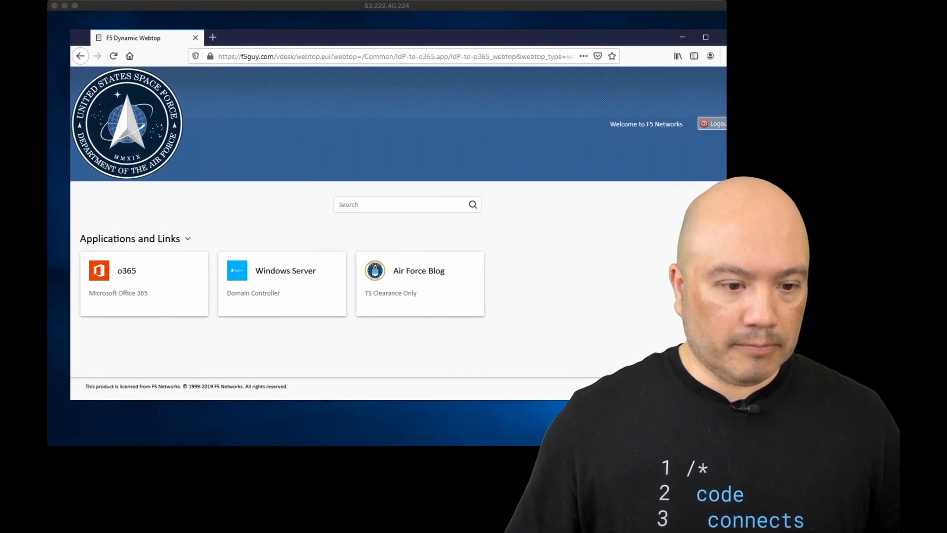
Step: Switch to the remote domain controller and examine the account and telephone properties of the selected user in the f5guy.com Users container
click(291, 296)
scroll(291, 292, left, 2)
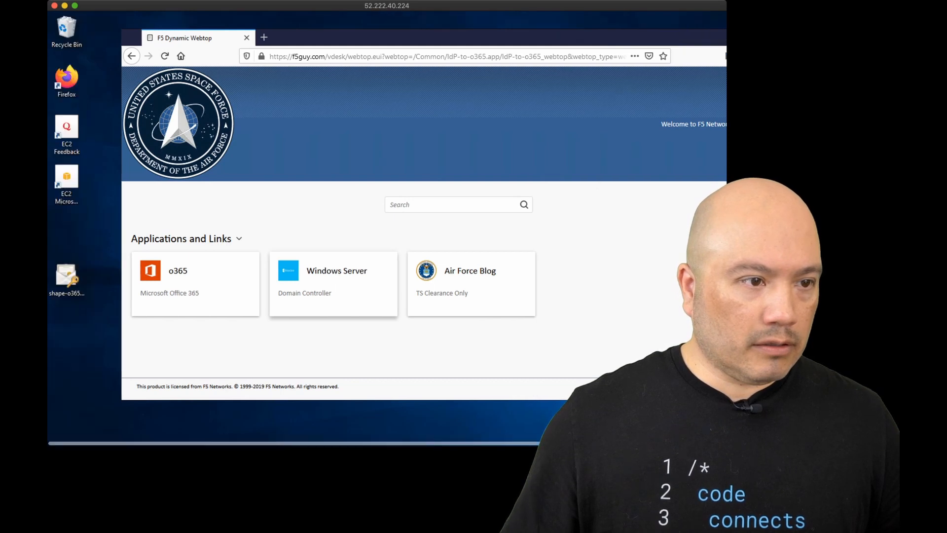
scroll(387, 222, down, 3)
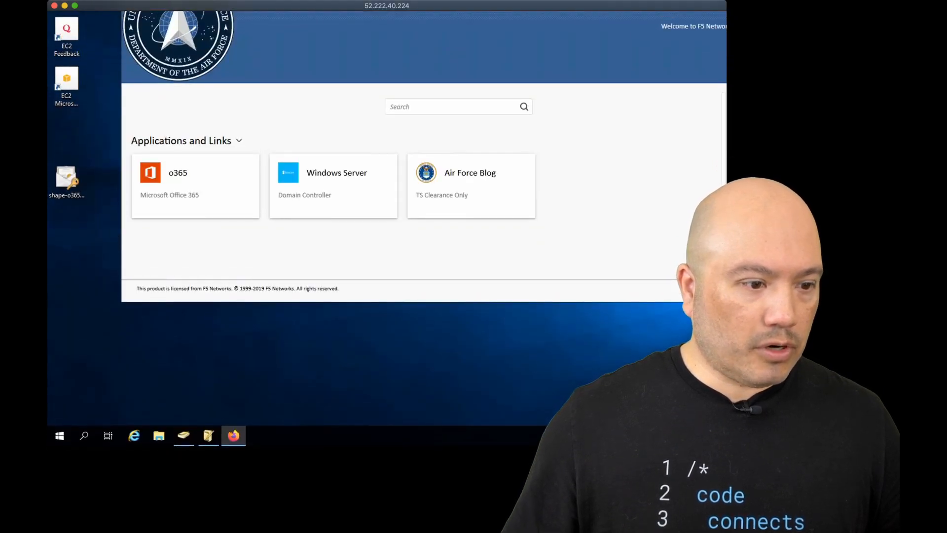
mouse_move(208, 435)
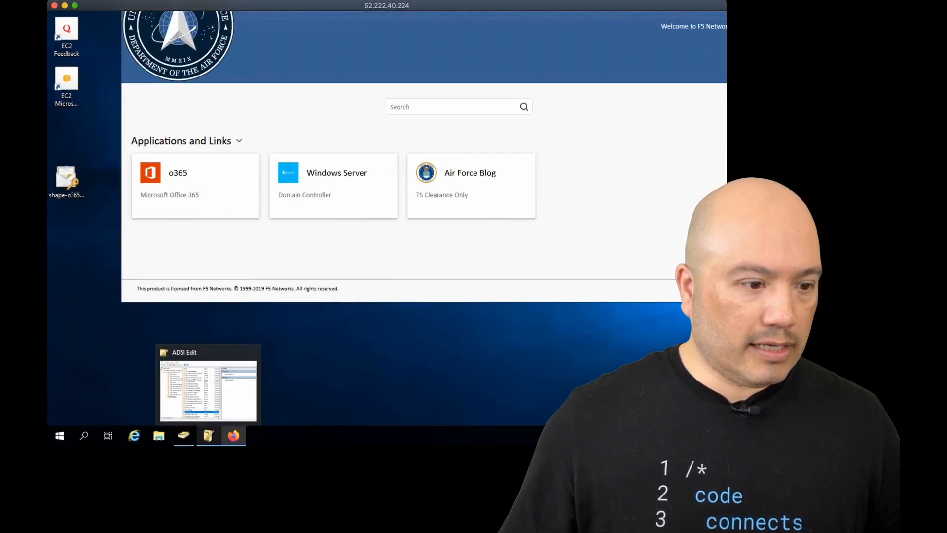
click(183, 435)
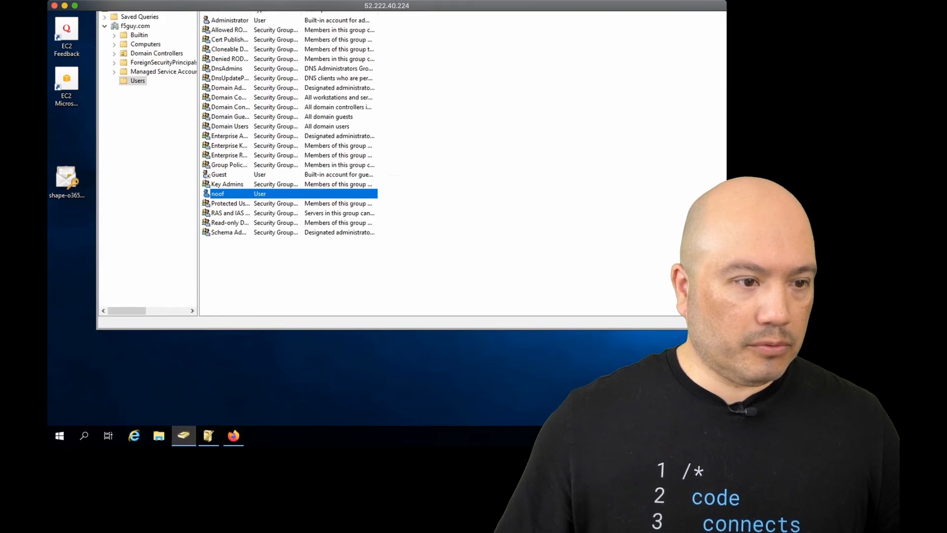
double_click(218, 194)
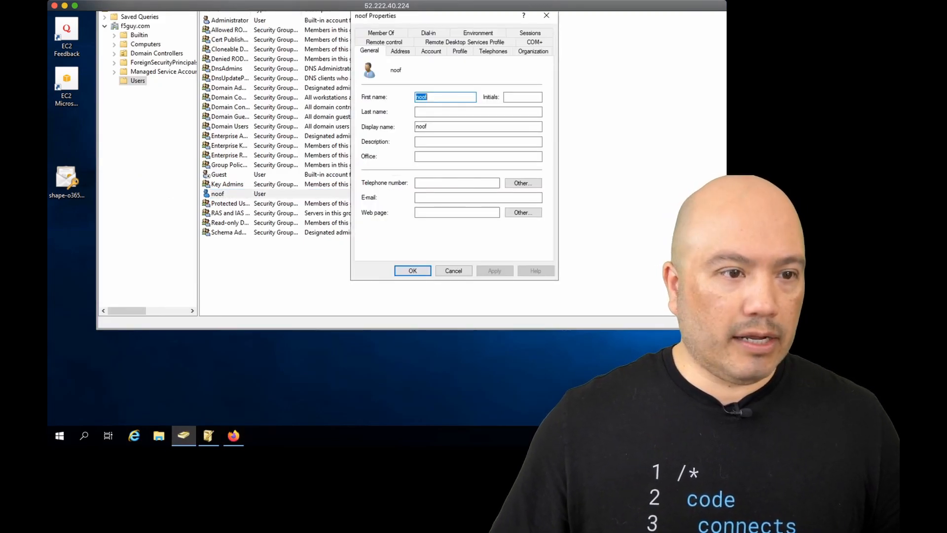
click(431, 51)
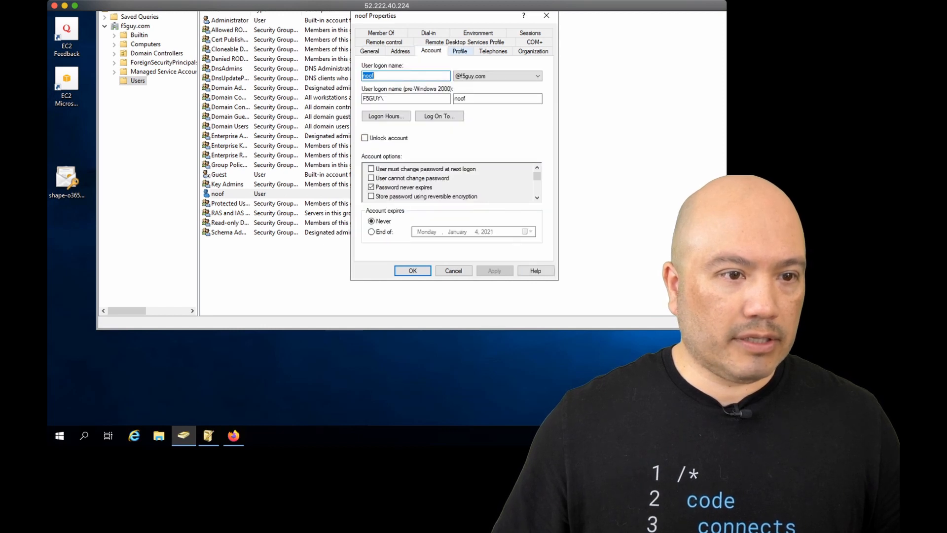
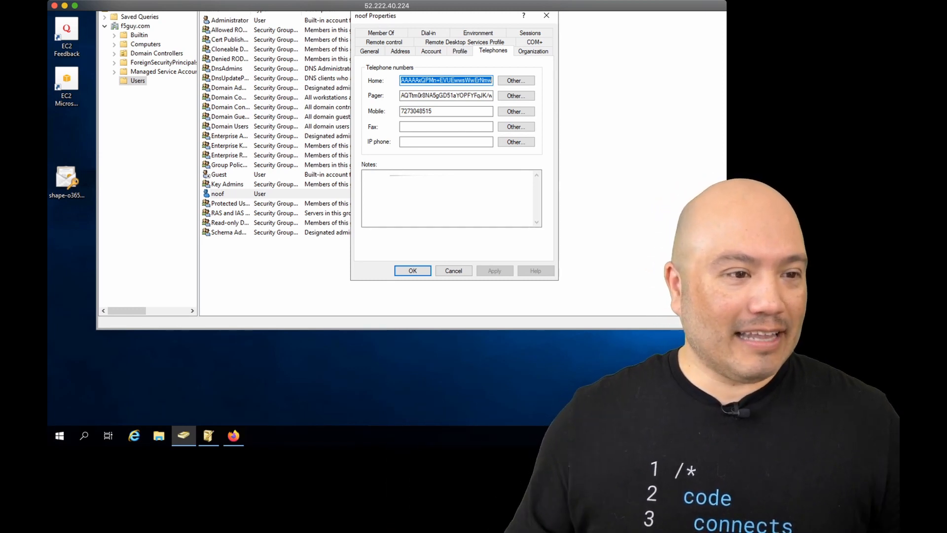
scroll(390, 222, up, 4)
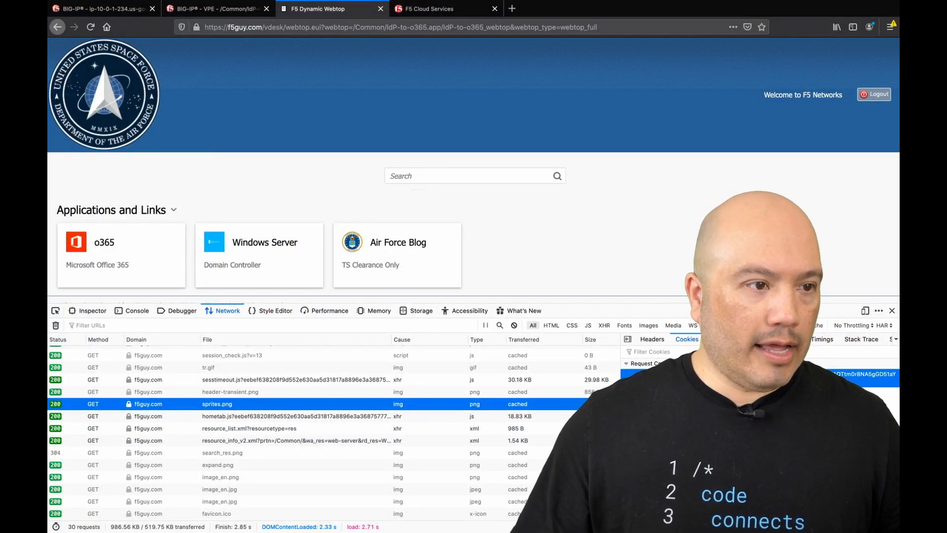
Step: Return to the BIG-IP console and open the LOG_DEVICE_ID iRule to examine its code
click(219, 9)
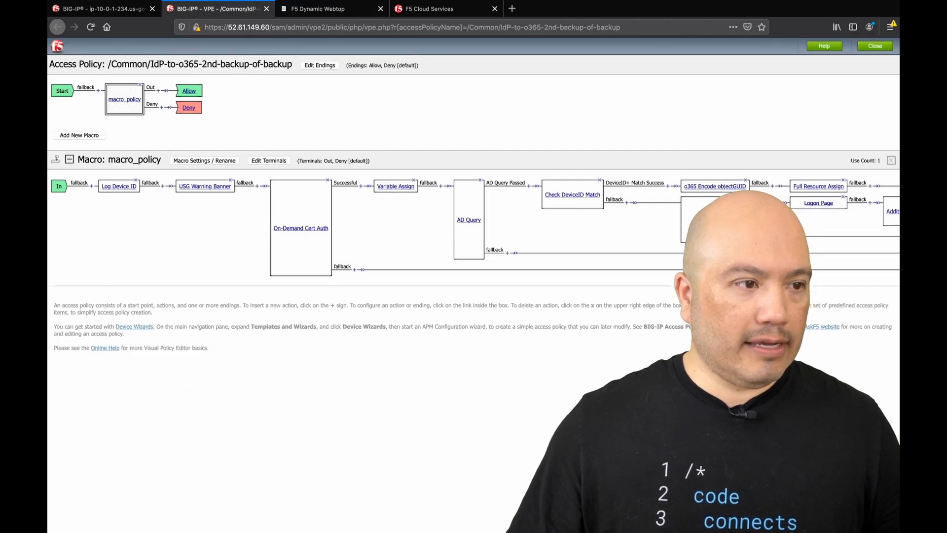
click(98, 9)
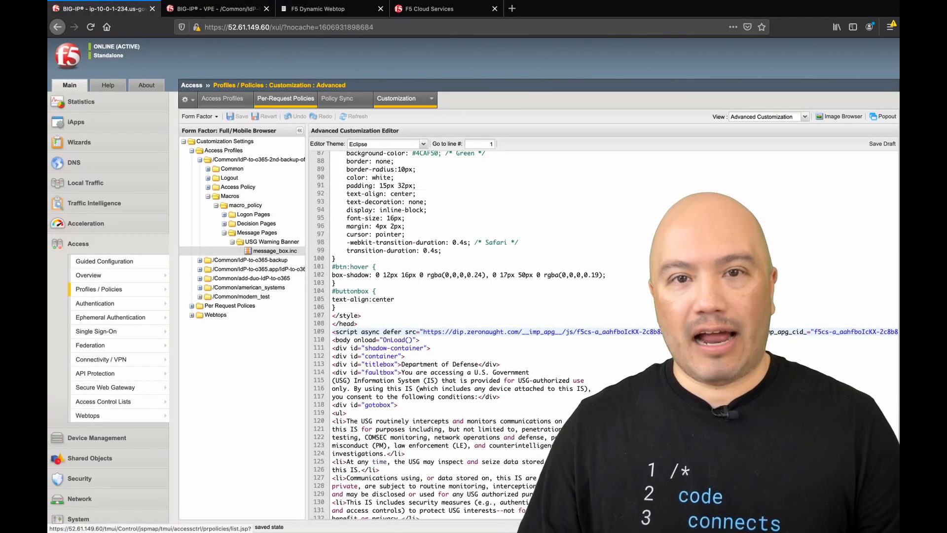
mouse_move(109, 345)
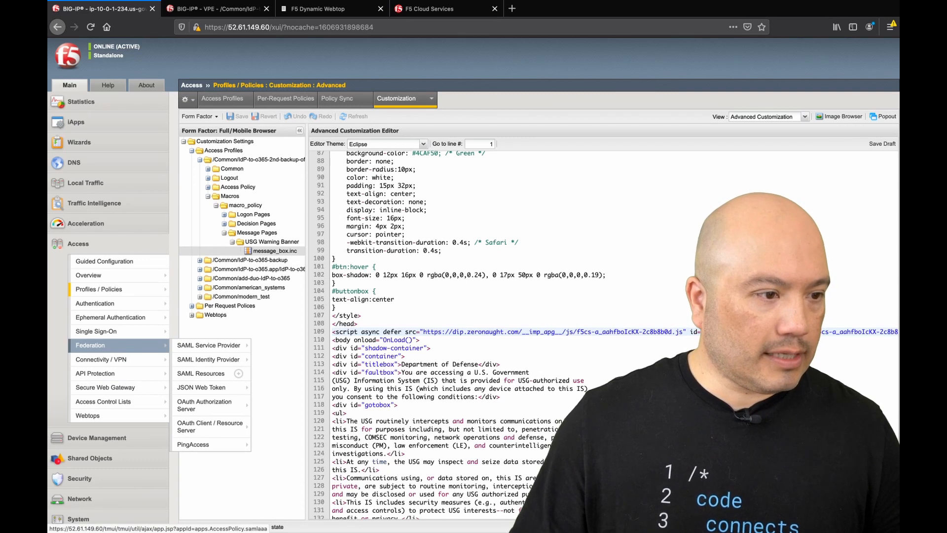
click(86, 183)
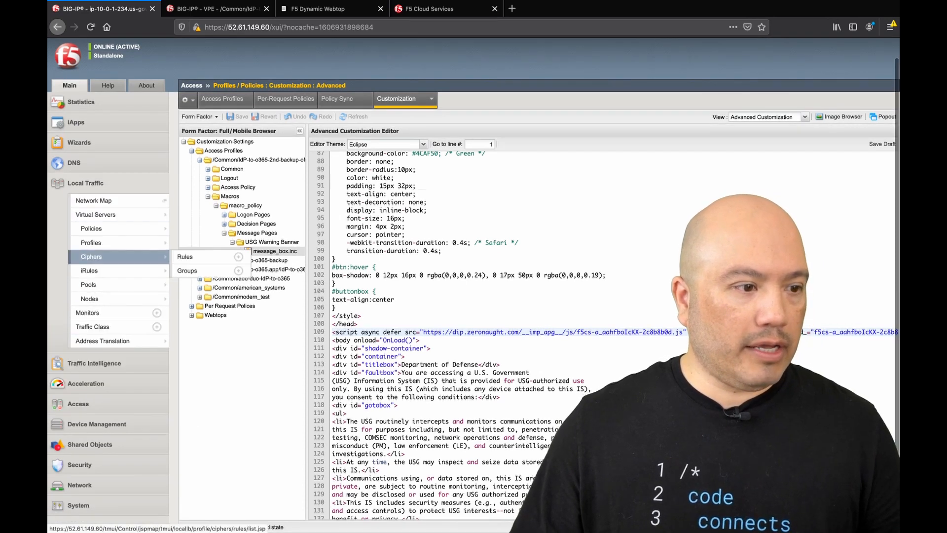
mouse_move(99, 271)
click(190, 271)
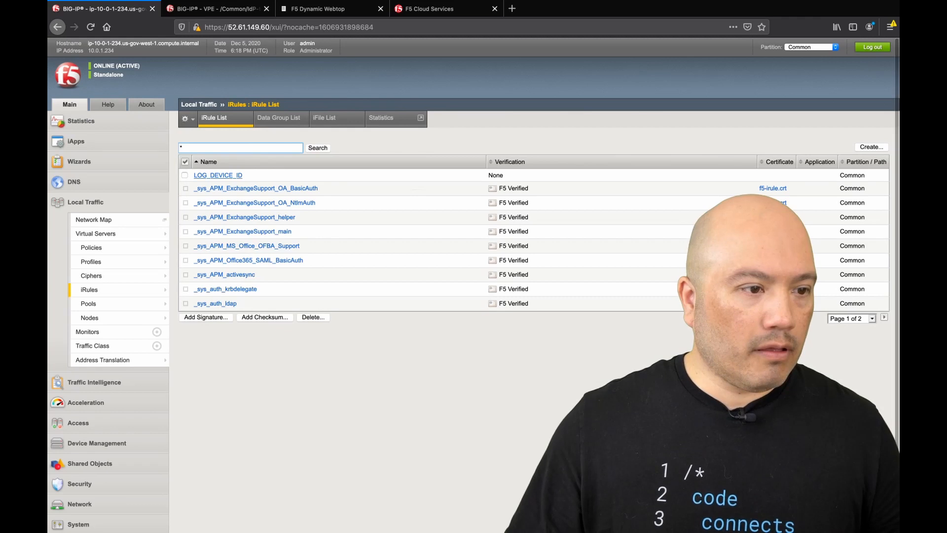
click(218, 175)
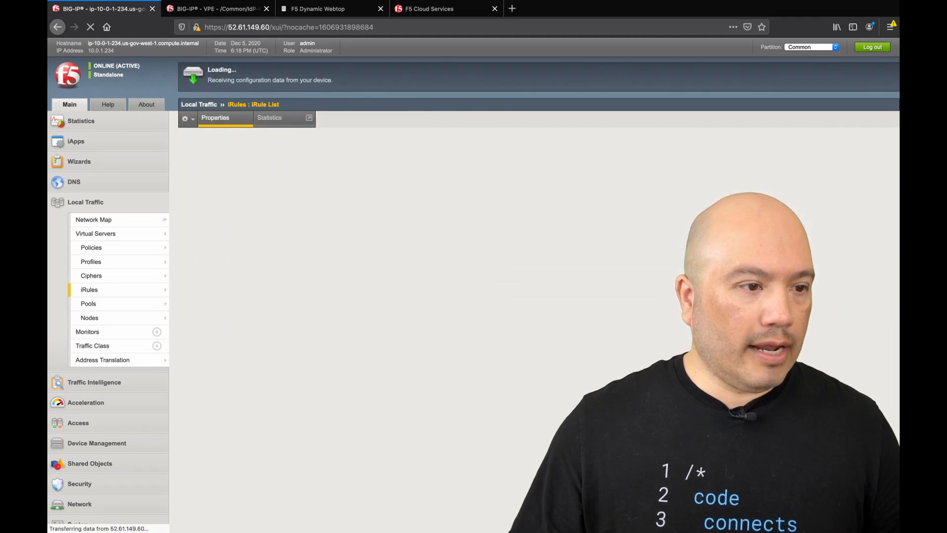
mouse_move(375, 269)
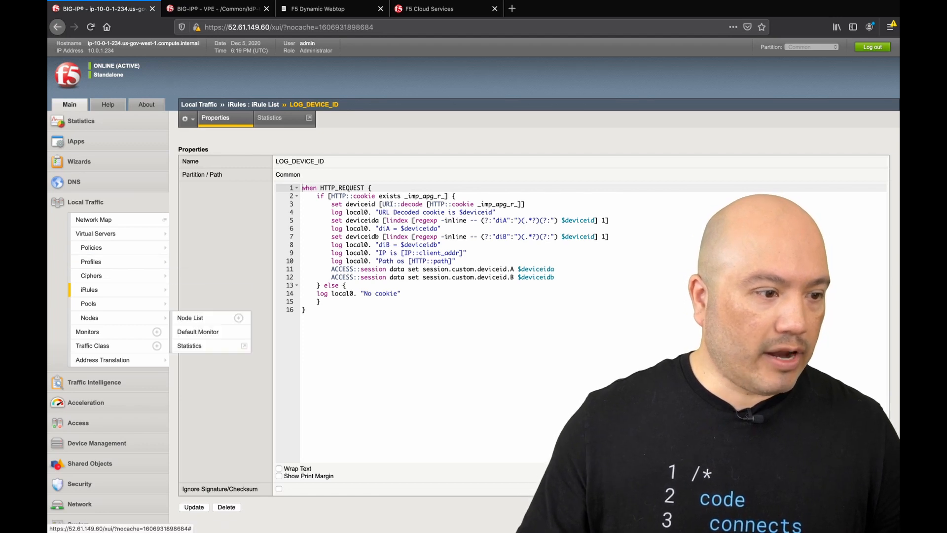
Step: Display the session variables of the first active session in the Access overview
click(79, 423)
mouse_move(89, 294)
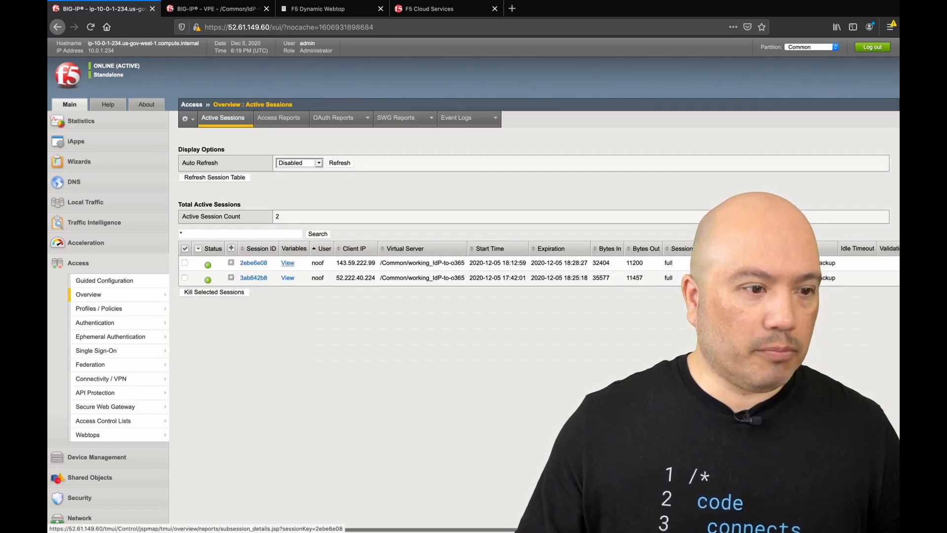
click(288, 263)
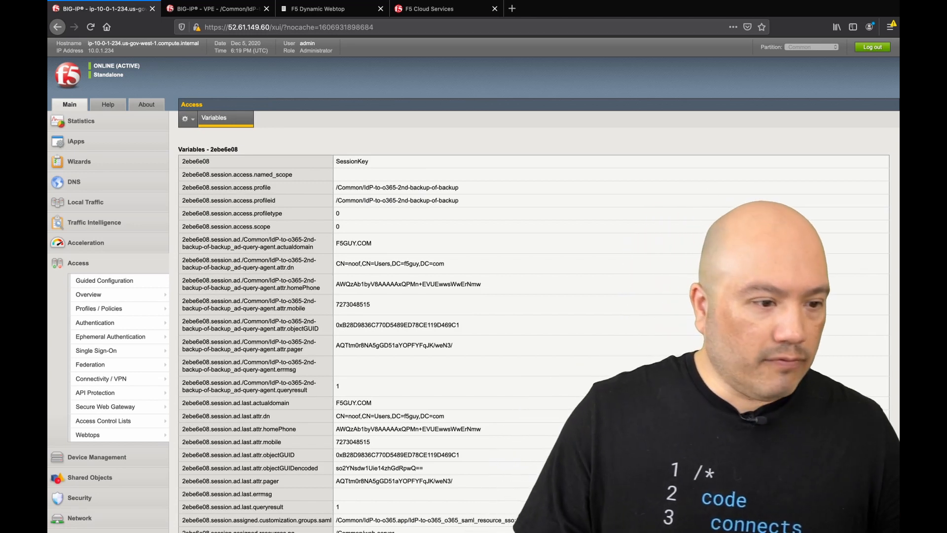
Step: Find the session.custom.deviceid variables in the session's variable list and highlight the deviceid.A name
scroll(474, 285, down, 5)
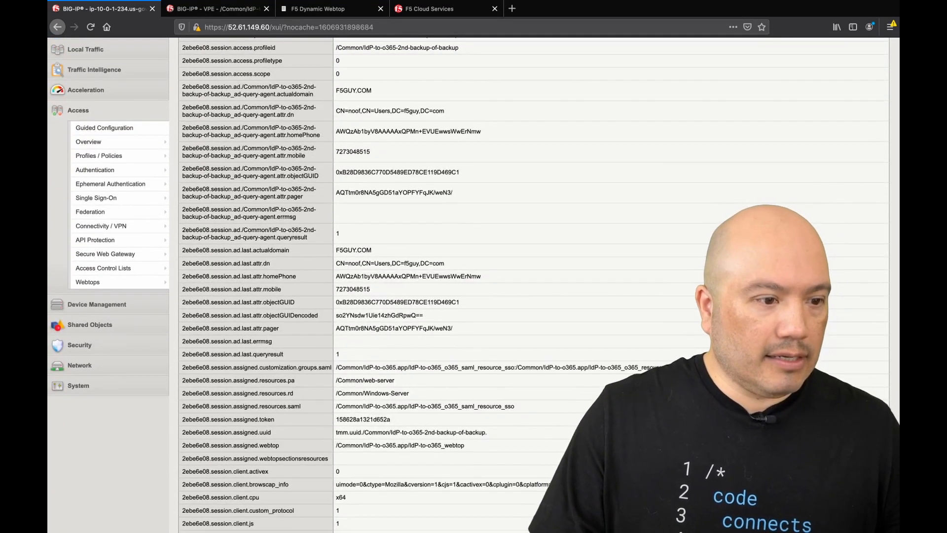
scroll(473, 286, down, 7)
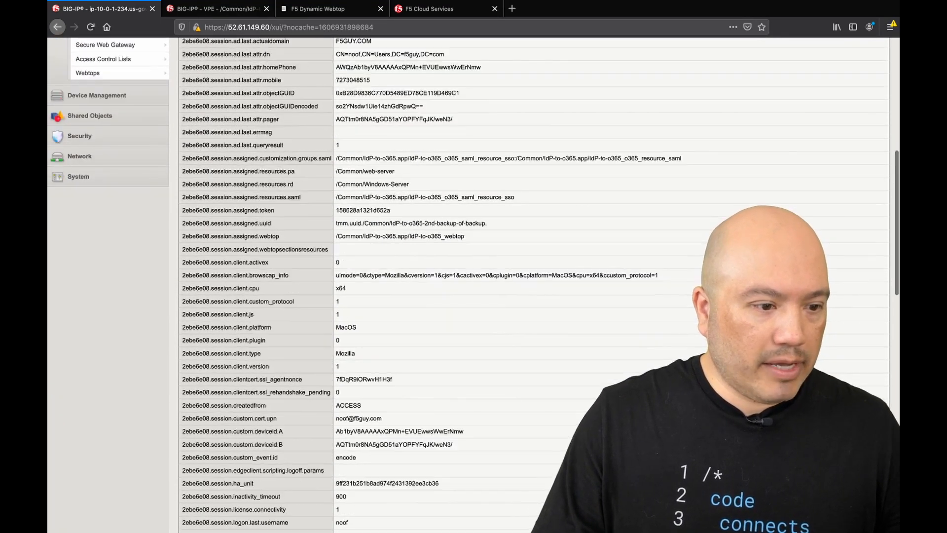
scroll(474, 285, down, 1)
scroll(474, 285, up, 5)
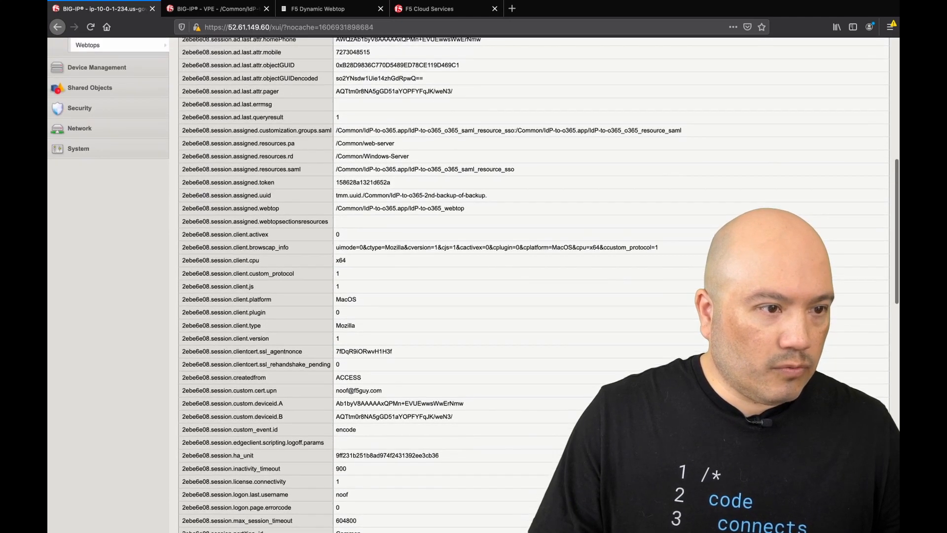
scroll(473, 285, down, 6)
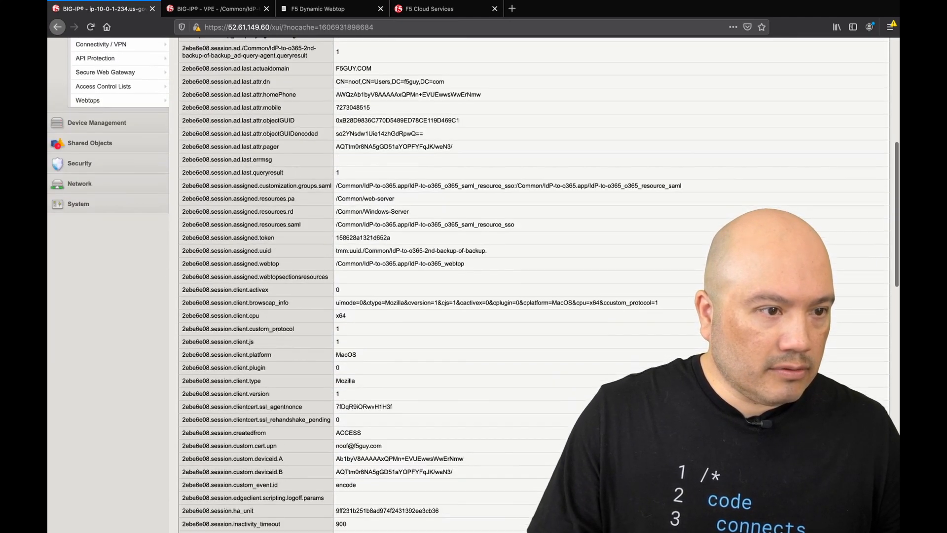
scroll(474, 285, down, 3)
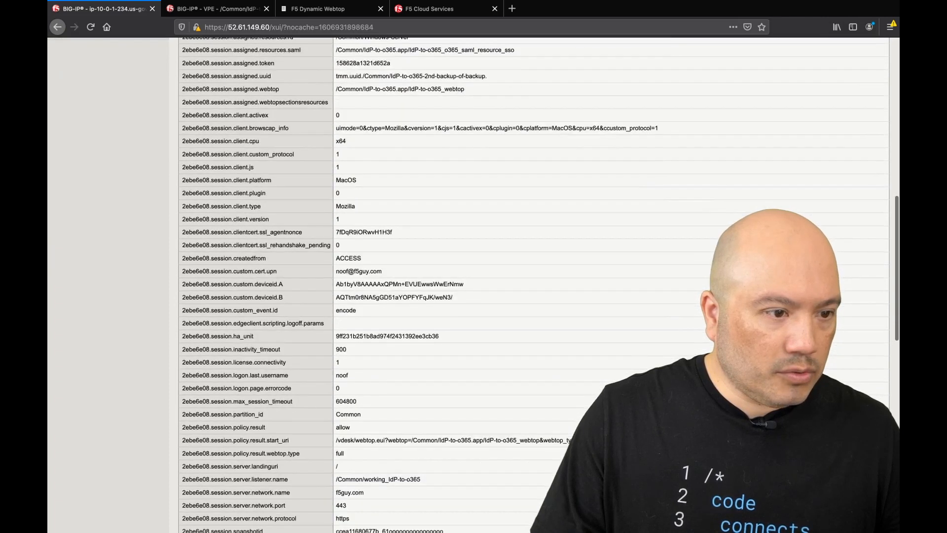
drag(285, 277, 182, 278)
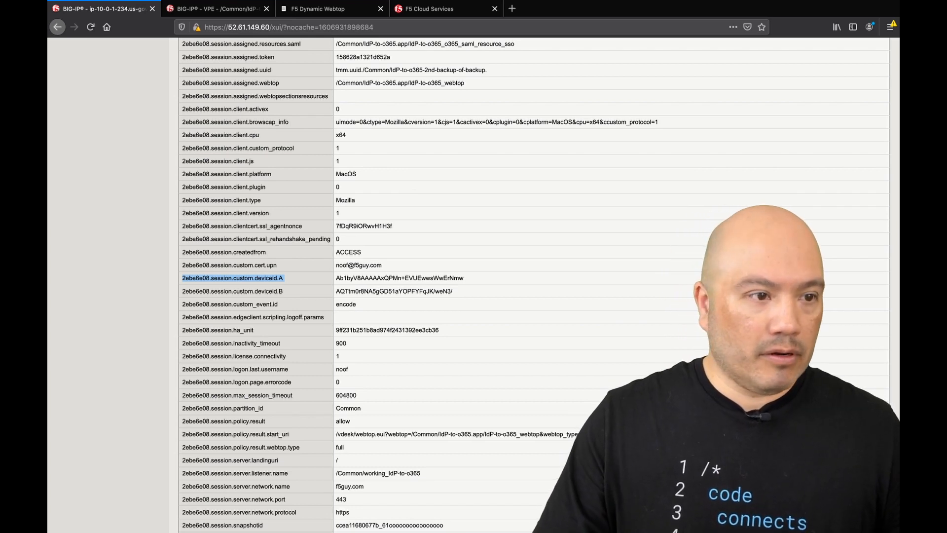
scroll(474, 277, up, 15)
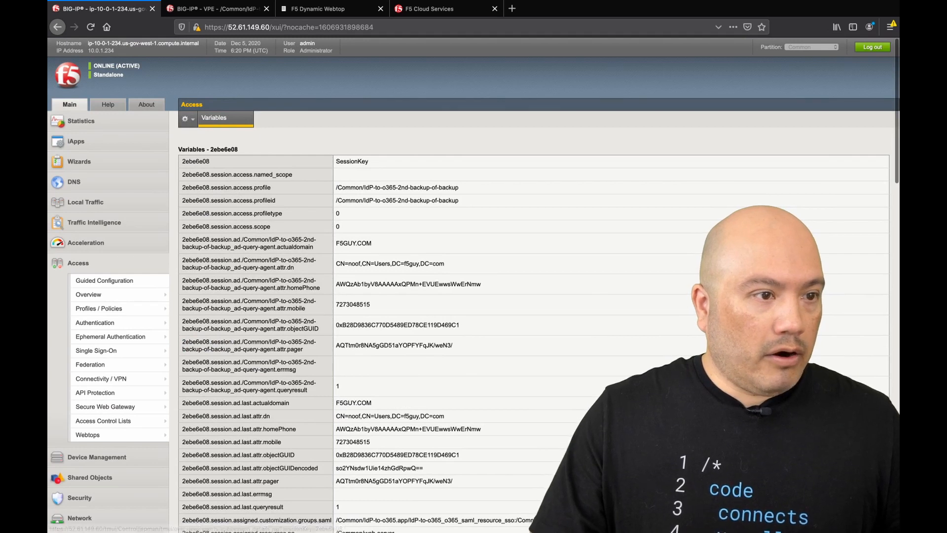
Step: In the macro_policy flow, inspect the Log Device ID agent's event ID and the USG Warning Banner's properties, closing each without saving
key(ctrl+Tab)
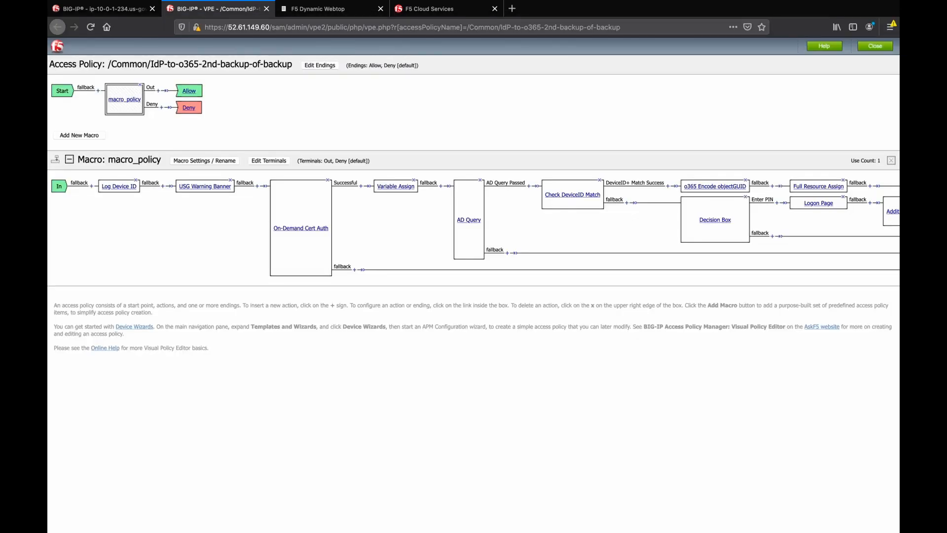
click(119, 187)
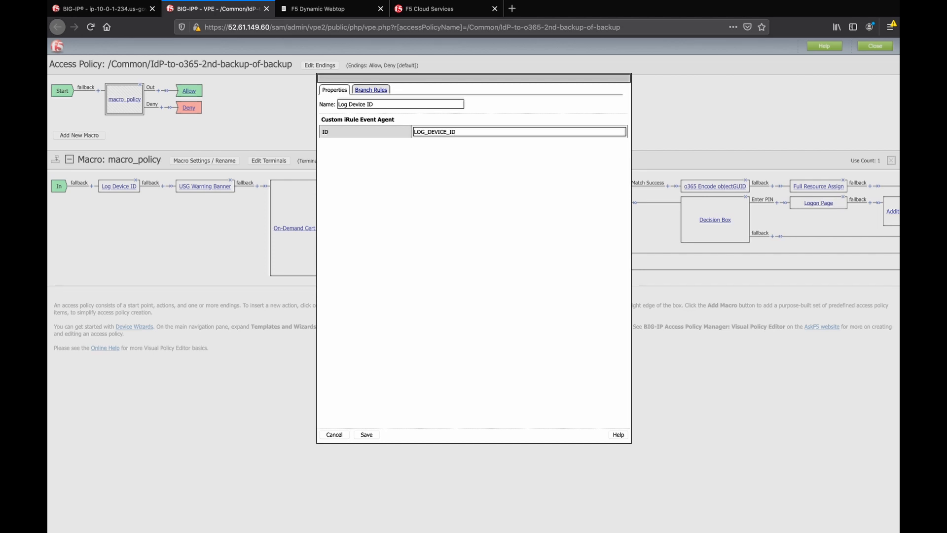
drag(457, 131, 417, 132)
click(457, 132)
drag(457, 132, 414, 132)
click(334, 435)
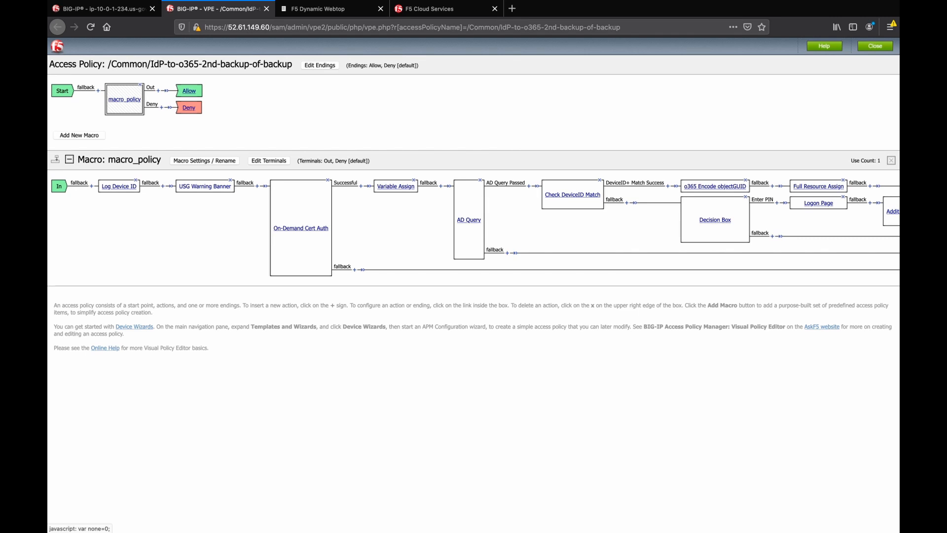
click(205, 186)
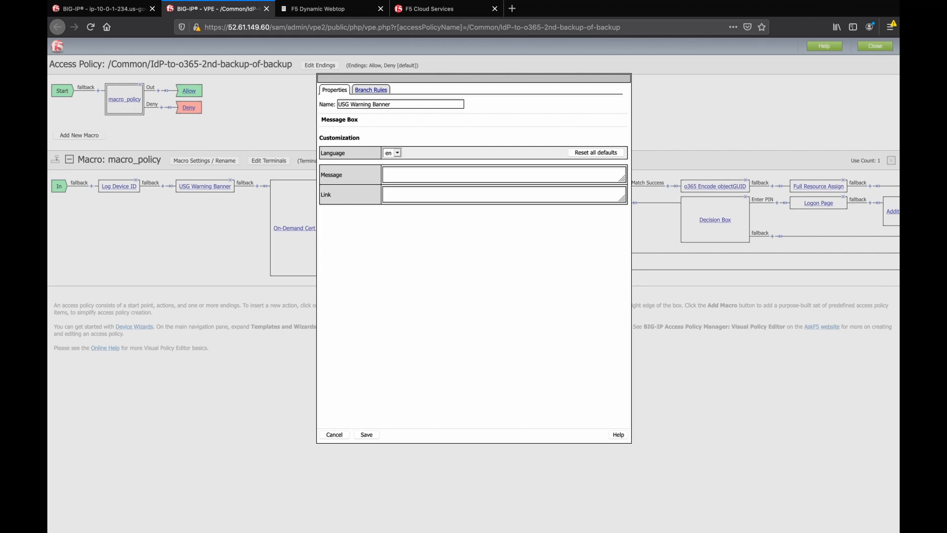
click(334, 434)
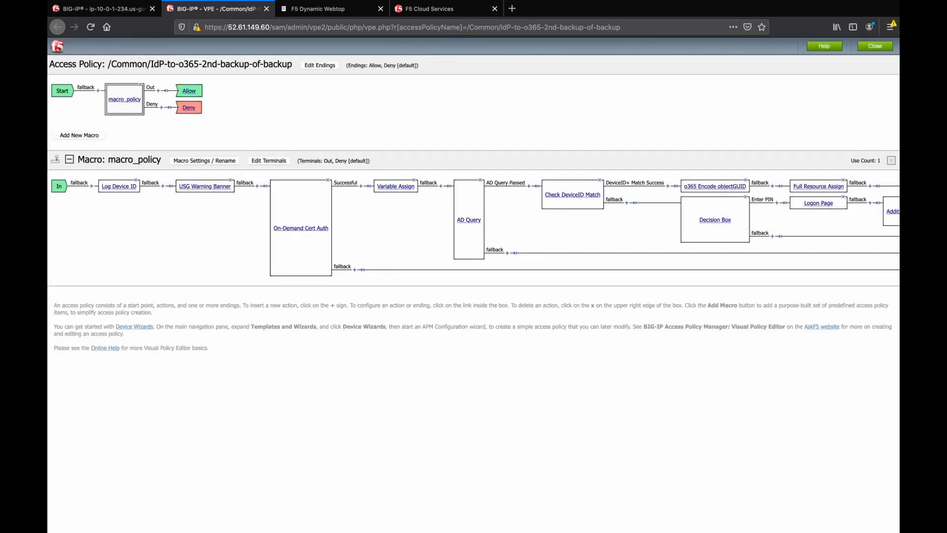
Step: Log out of the F5 Dynamic Webtop and open a new session, enlarging the page area to show the full DoD warning banner
click(326, 9)
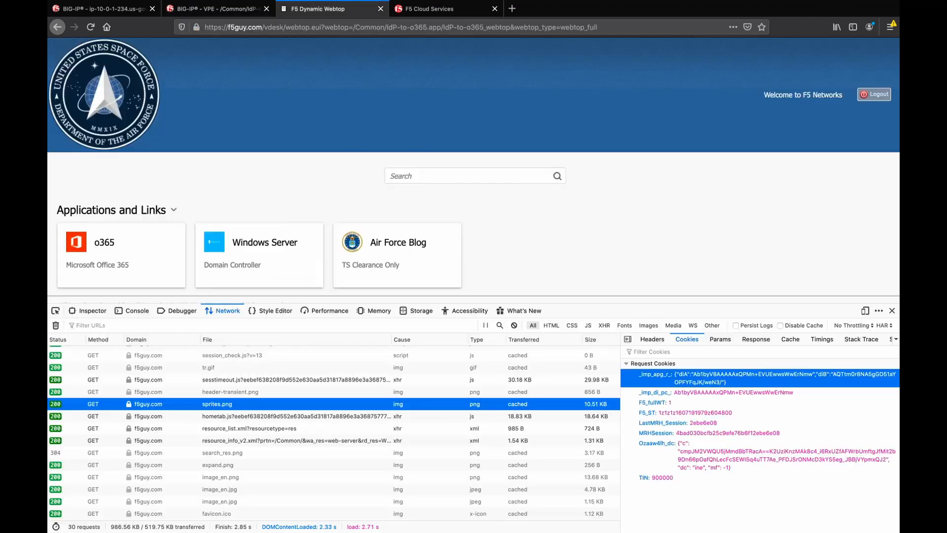
click(874, 94)
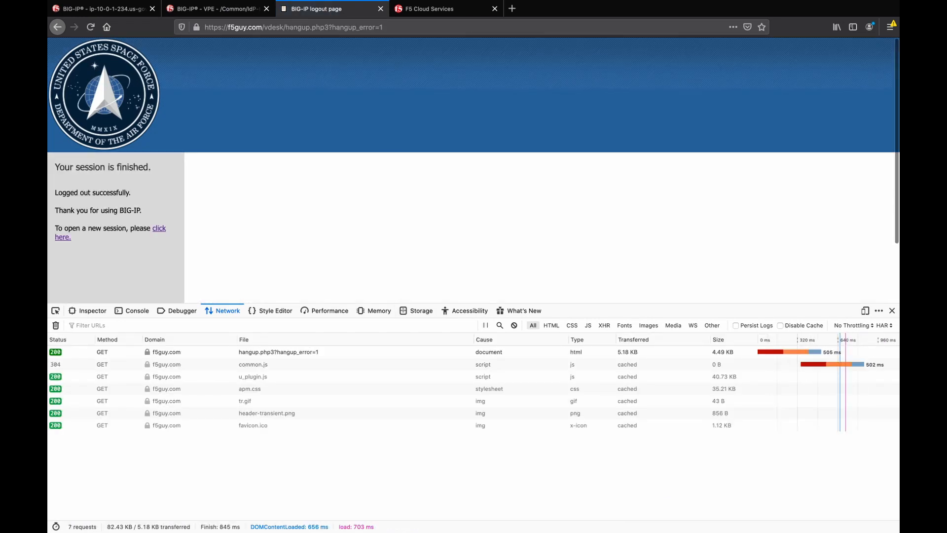
click(159, 228)
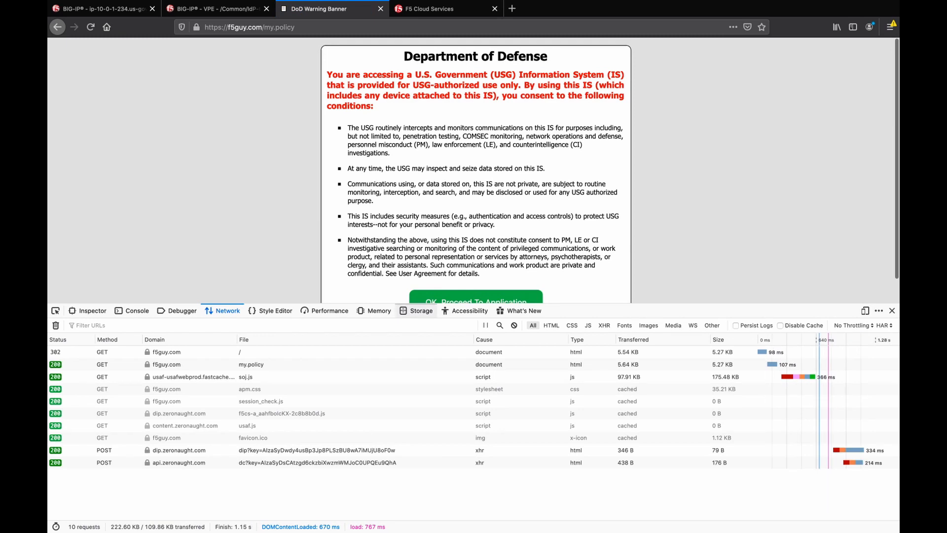
drag(296, 303, 296, 359)
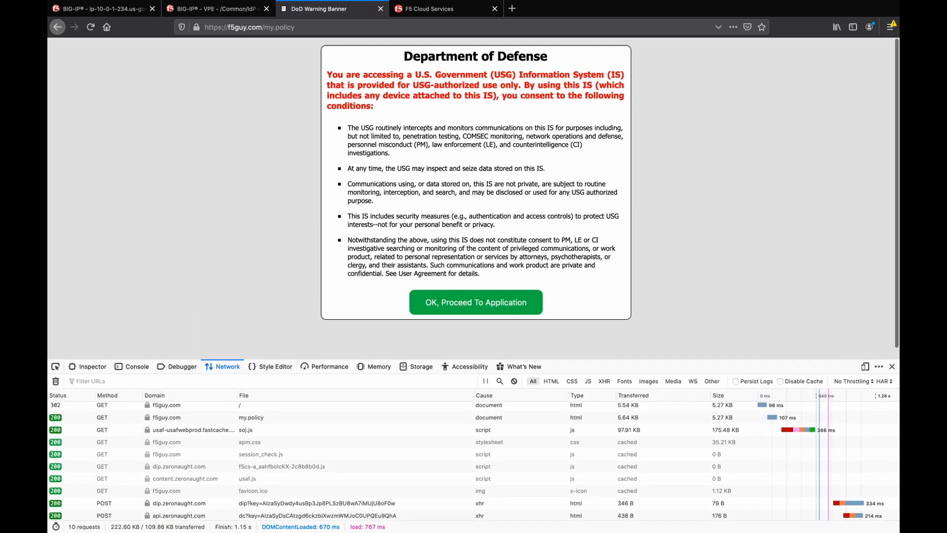
Step: Open the advanced customization editor for access profiles on the USG Warning Banner's message_box.inc file
click(218, 9)
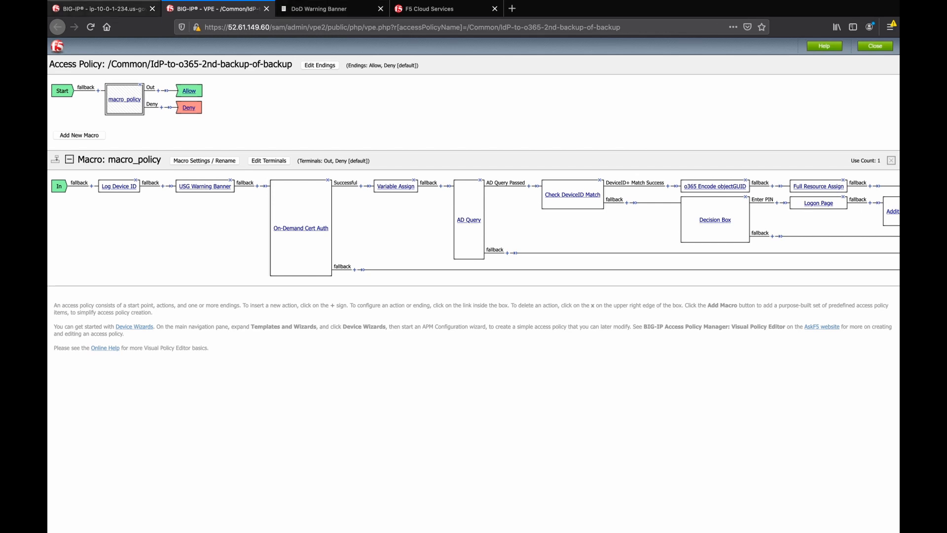
click(98, 9)
mouse_move(89, 294)
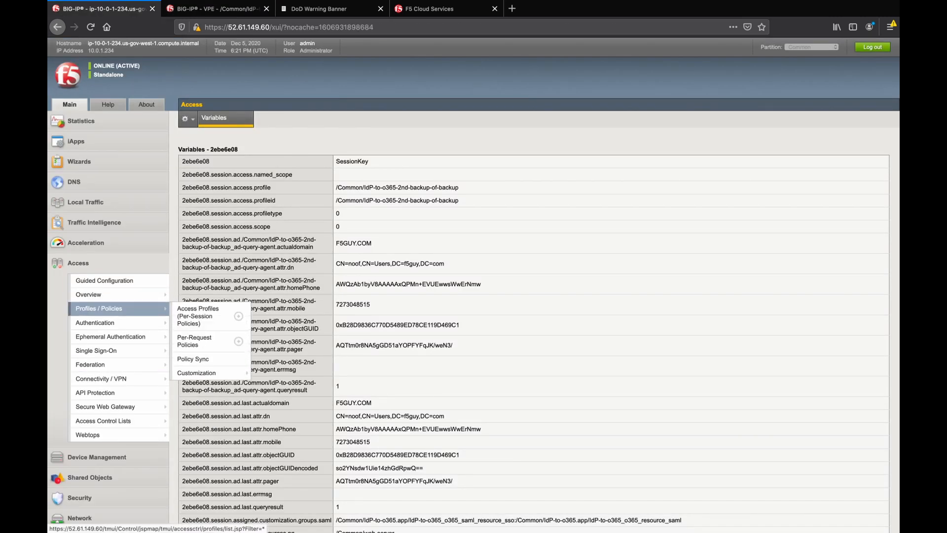
mouse_move(196, 373)
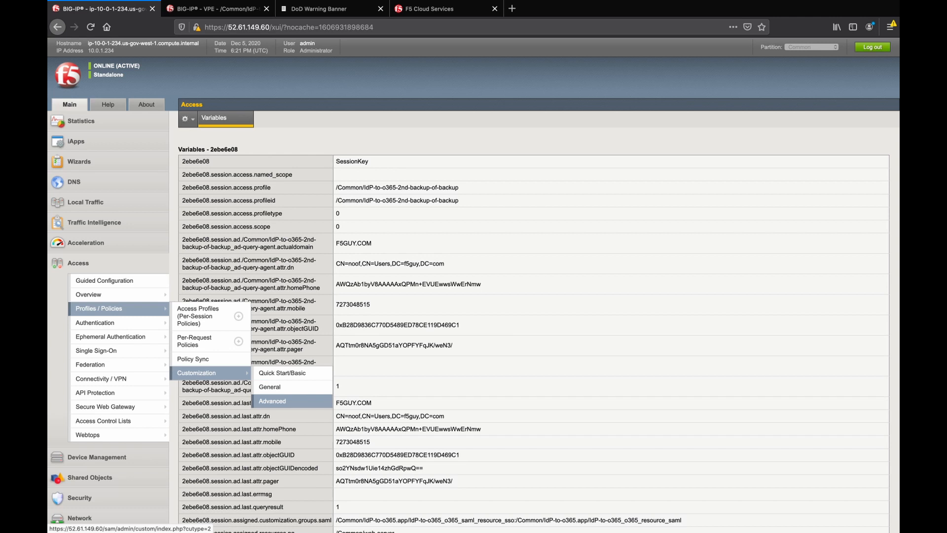
click(272, 401)
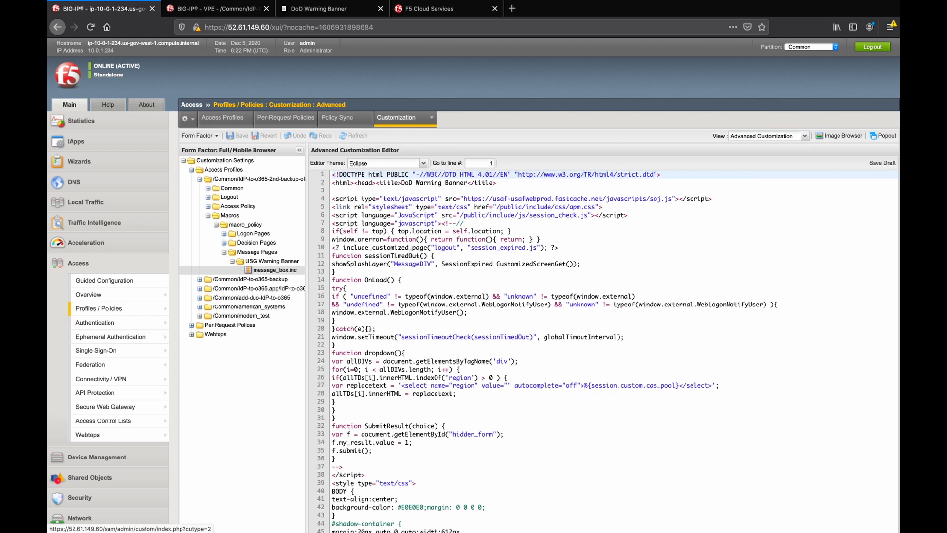
Step: Examine the message_box.inc code, from the injected script references at the start down through the page's CSS styles
scroll(493, 335, down, 10)
scroll(493, 335, up, 9)
scroll(494, 335, down, 9)
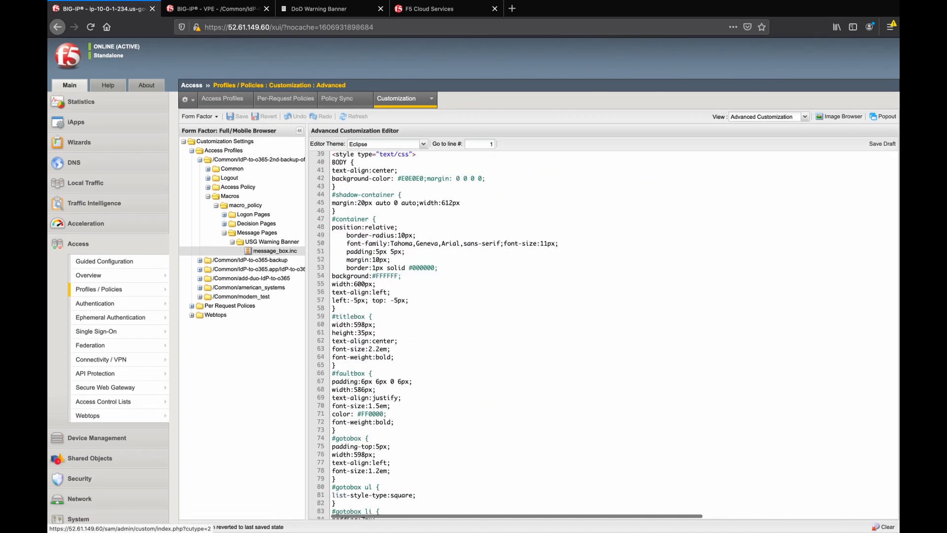
scroll(493, 336, down, 1)
scroll(494, 336, down, 4)
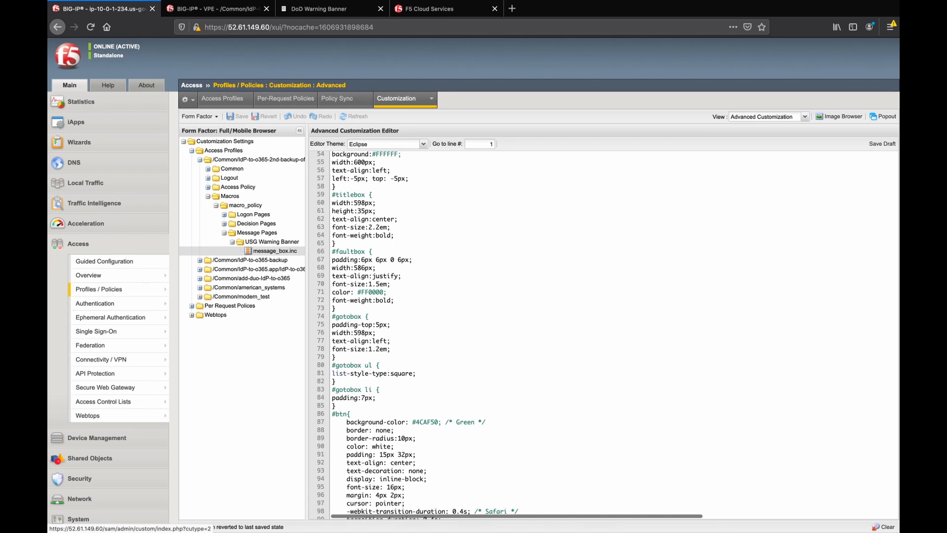
scroll(493, 335, up, 15)
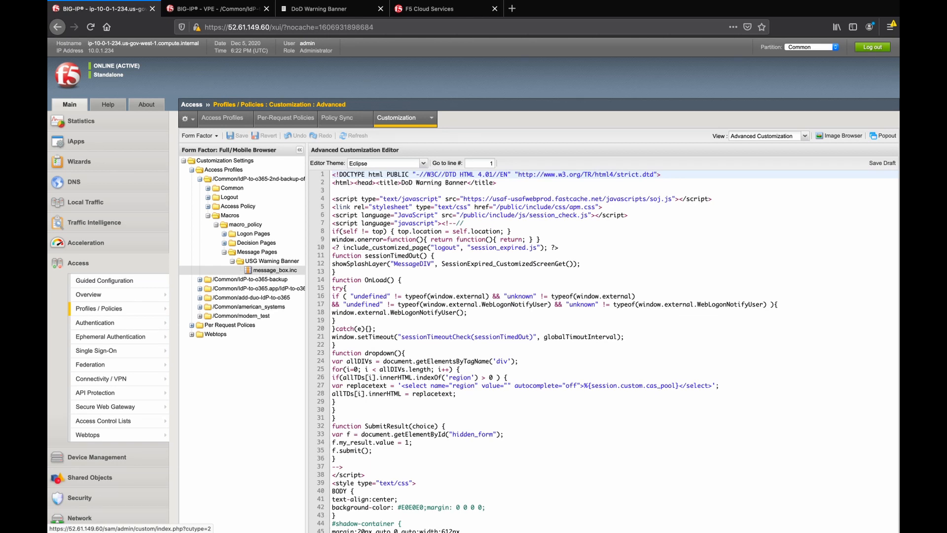
scroll(493, 336, down, 10)
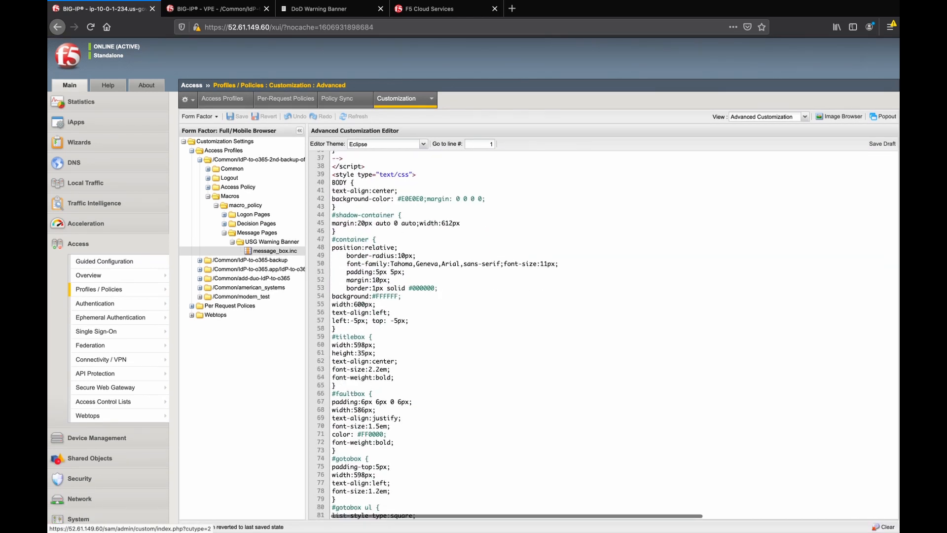
scroll(494, 336, down, 4)
scroll(493, 335, up, 5)
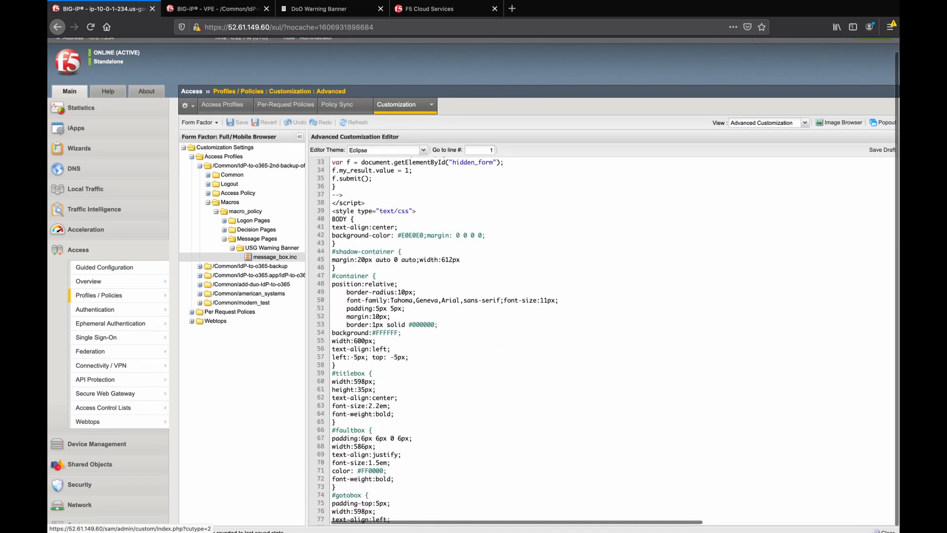
scroll(494, 335, up, 3)
Step: Return to the DoD warning banner and proceed to the application
click(336, 9)
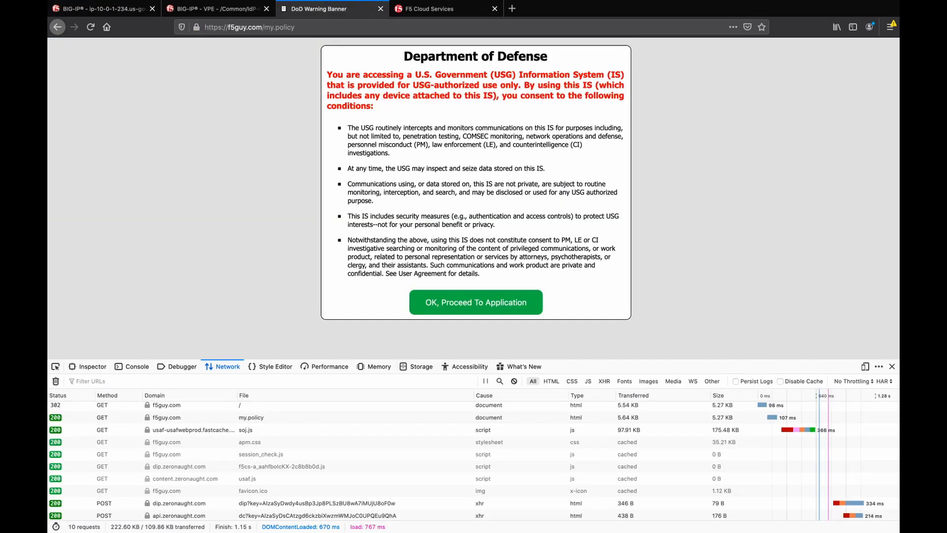
click(476, 302)
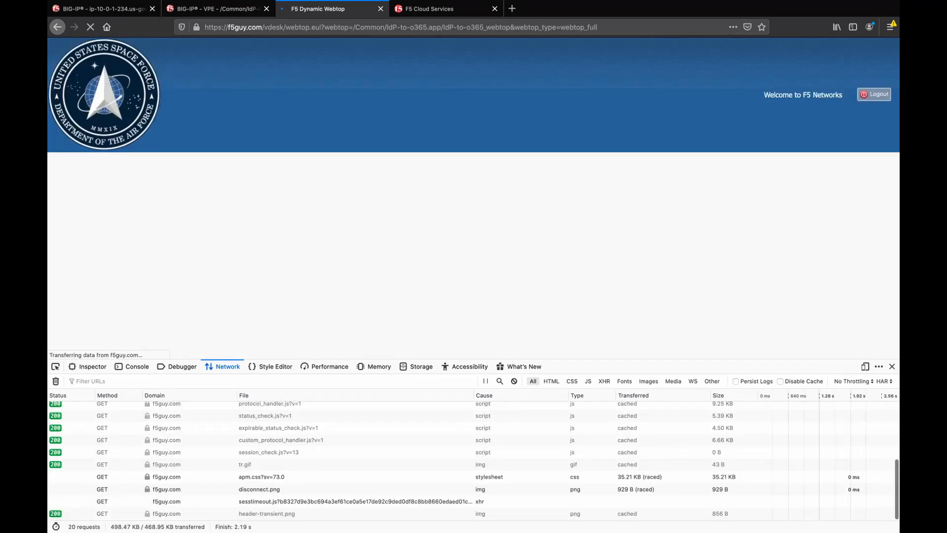
Step: Open the AD Query properties in the access policy and examine the required attributes mobile, objectGUID, homePhone and pager
click(217, 9)
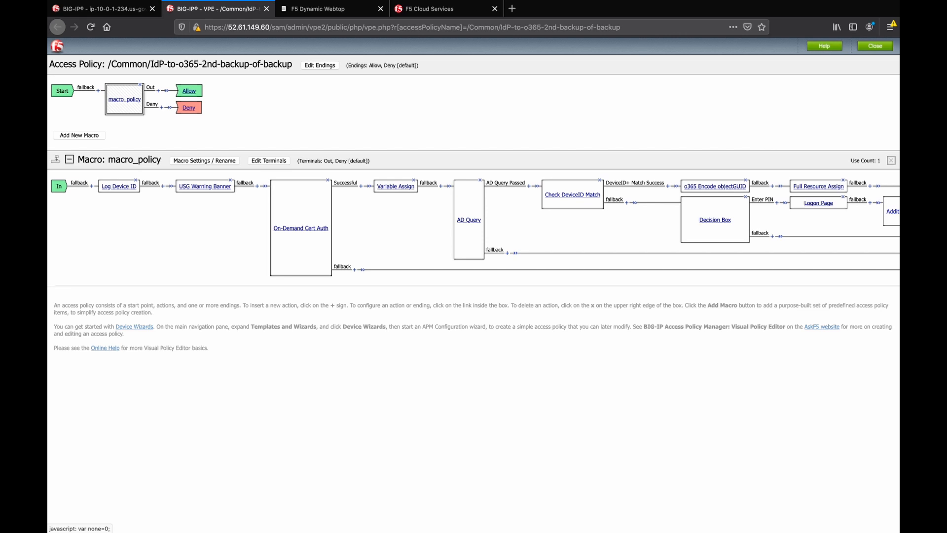
scroll(474, 286, right, 3)
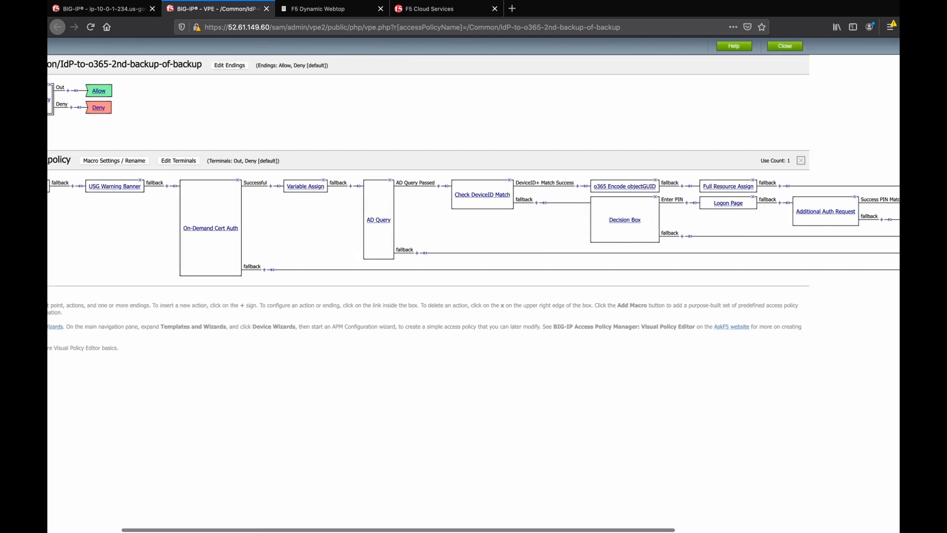
click(378, 220)
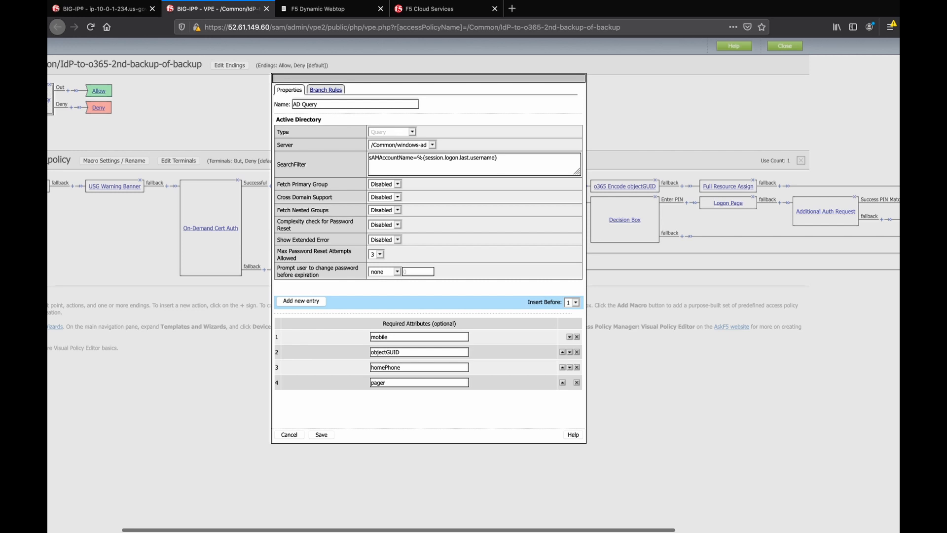
double_click(379, 337)
click(401, 352)
drag(401, 368, 370, 383)
click(387, 401)
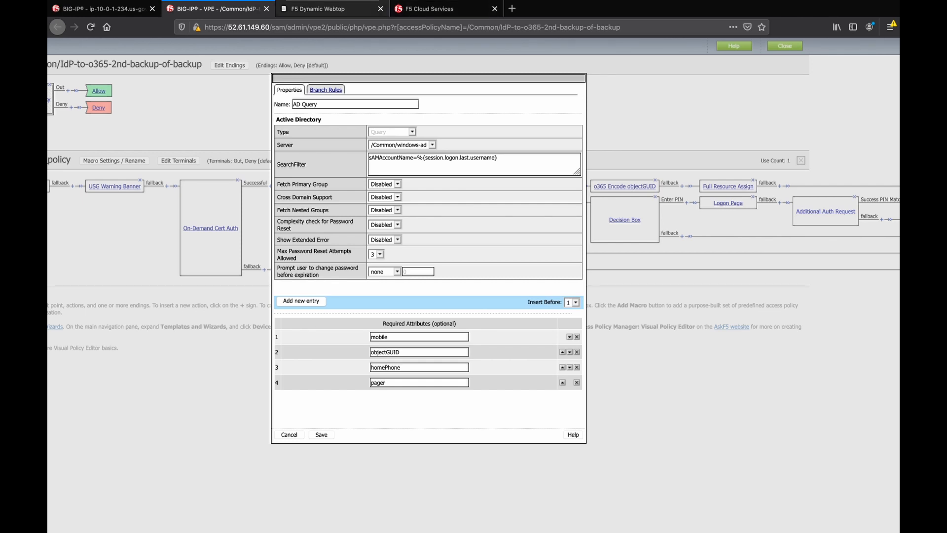
Step: Display the variables of active session cca6880d and highlight the name and value of session.ad.last.attr.mobile
click(99, 8)
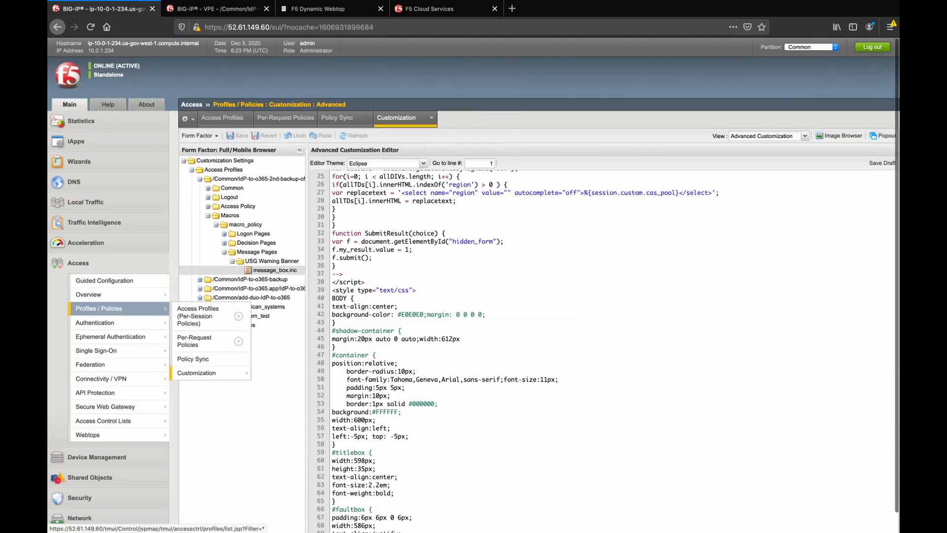
mouse_move(98, 295)
click(199, 294)
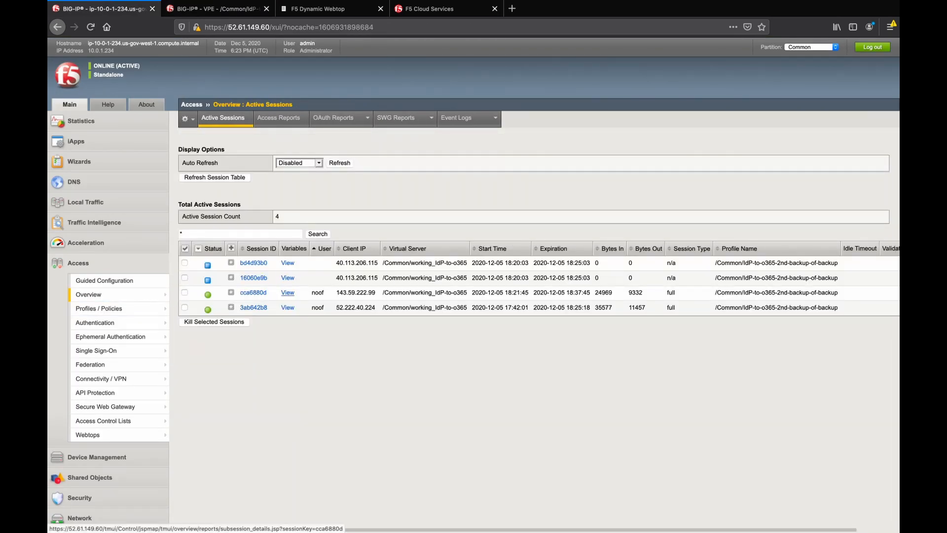
click(288, 292)
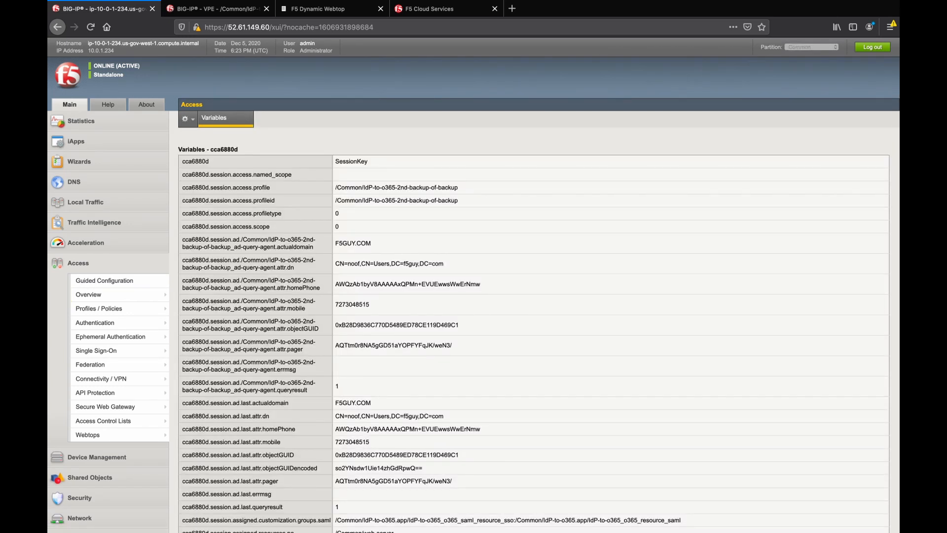
scroll(474, 285, down, 3)
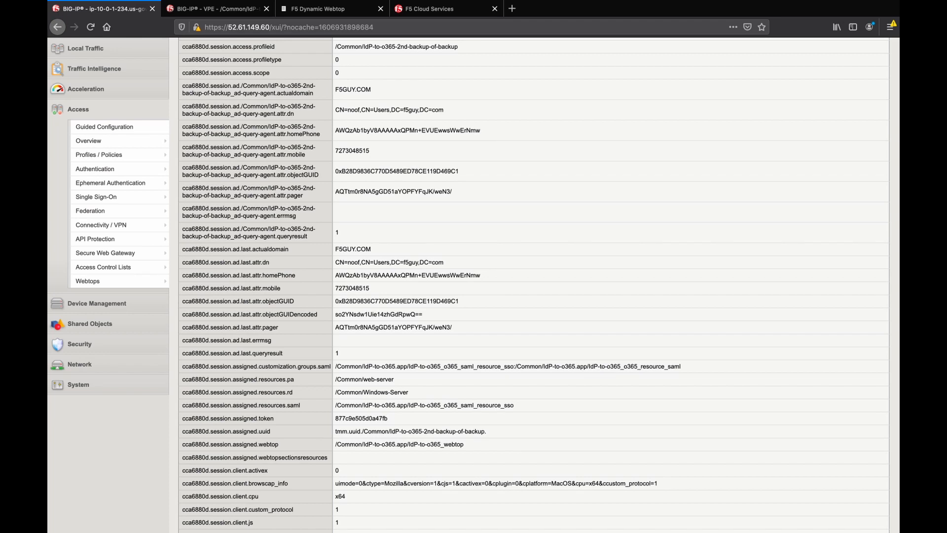
drag(282, 288, 229, 289)
drag(371, 288, 335, 288)
Step: Close the AD Query properties without saving and examine the advanced expression of the DeviceID+ Match Success branch rule in Check DeviceID Match
click(218, 9)
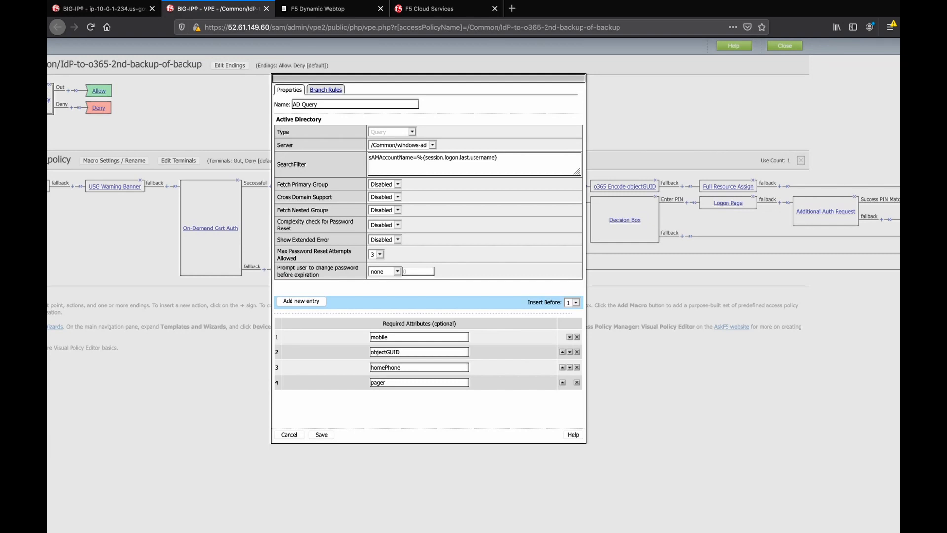
click(290, 434)
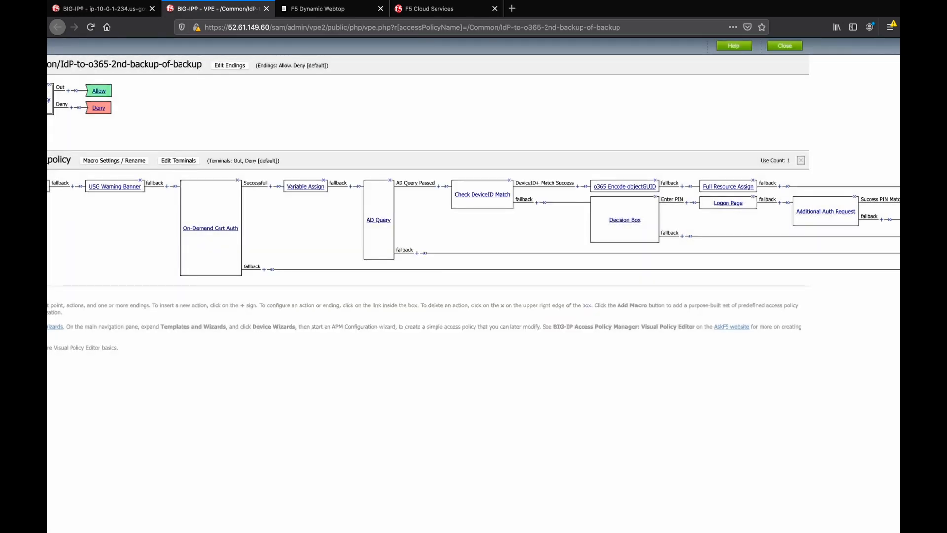
click(482, 195)
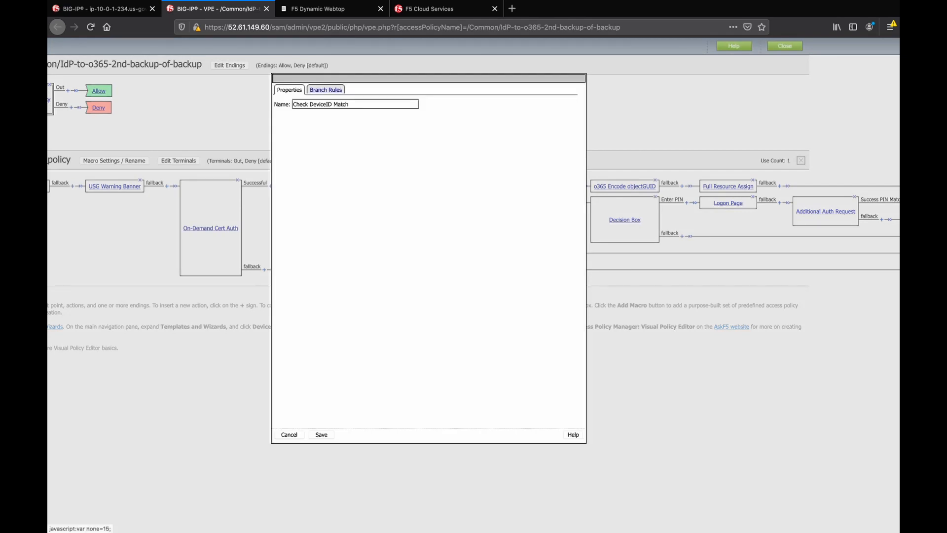
click(326, 89)
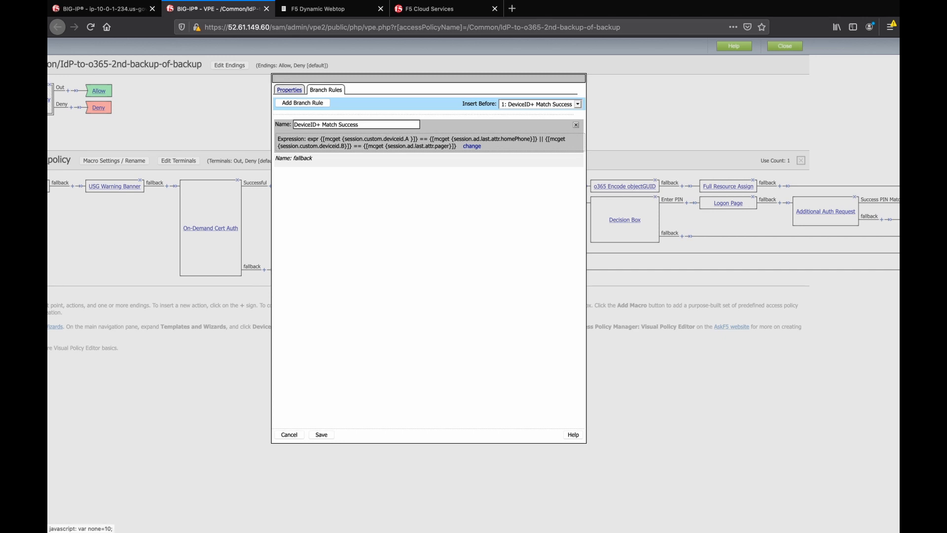
click(471, 146)
click(318, 108)
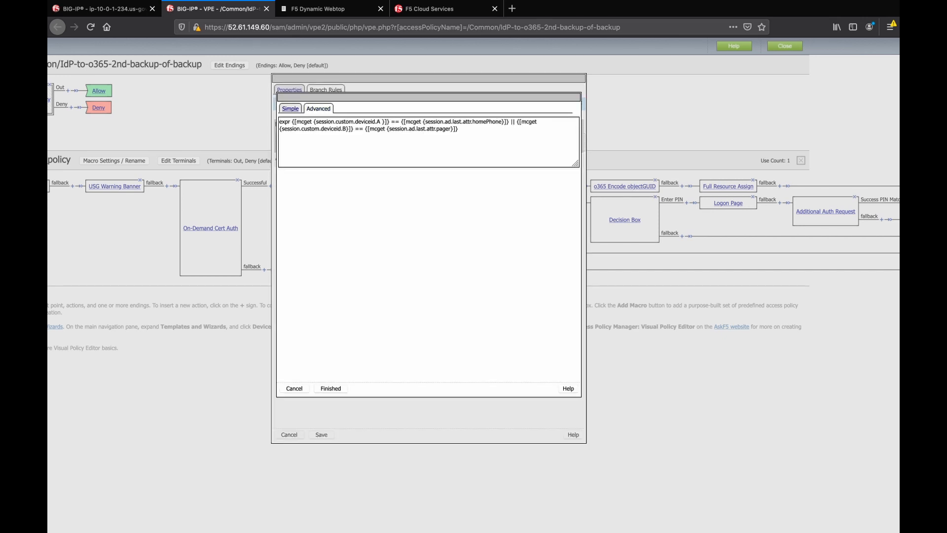
key(ctrl+a)
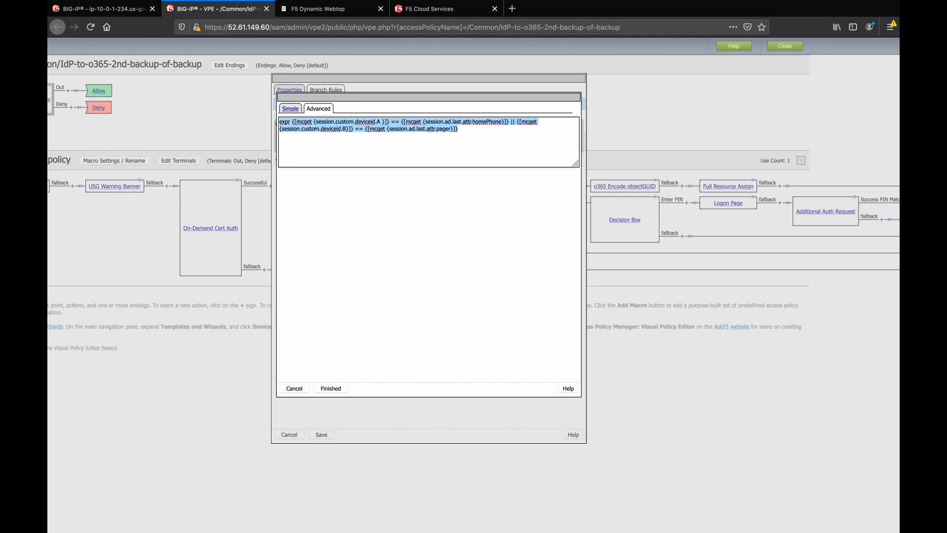
click(331, 388)
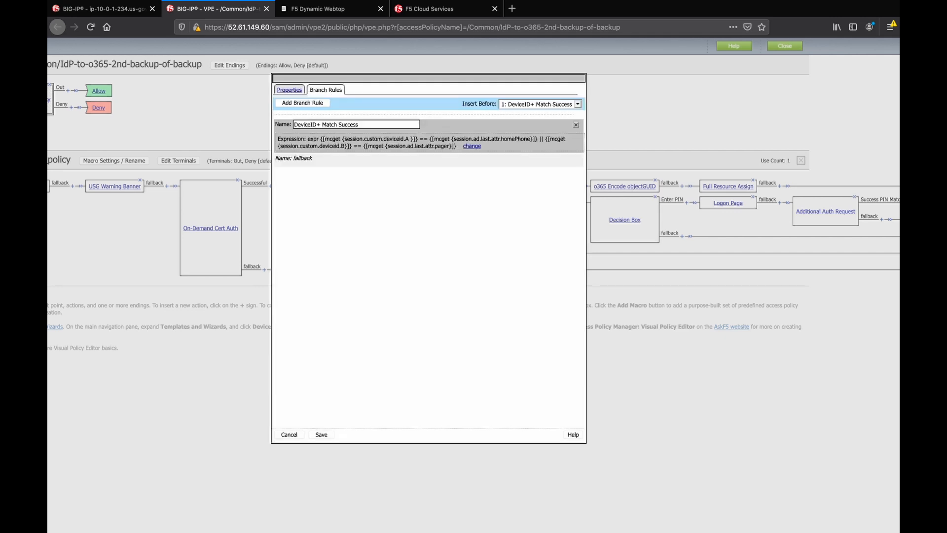
Step: Close the Check DeviceID Match properties without saving and trace its success and fallback branches through to the policy's endings
click(290, 434)
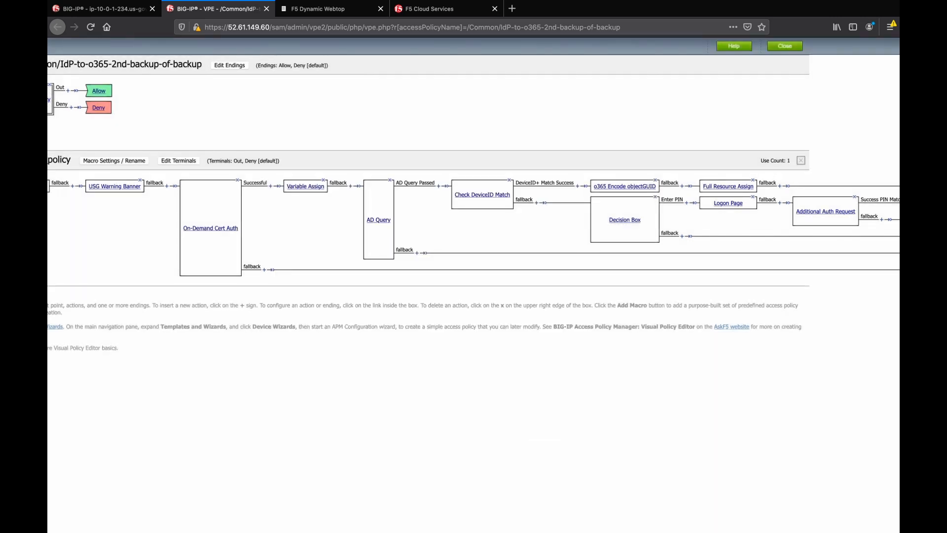
scroll(473, 222, right, 10)
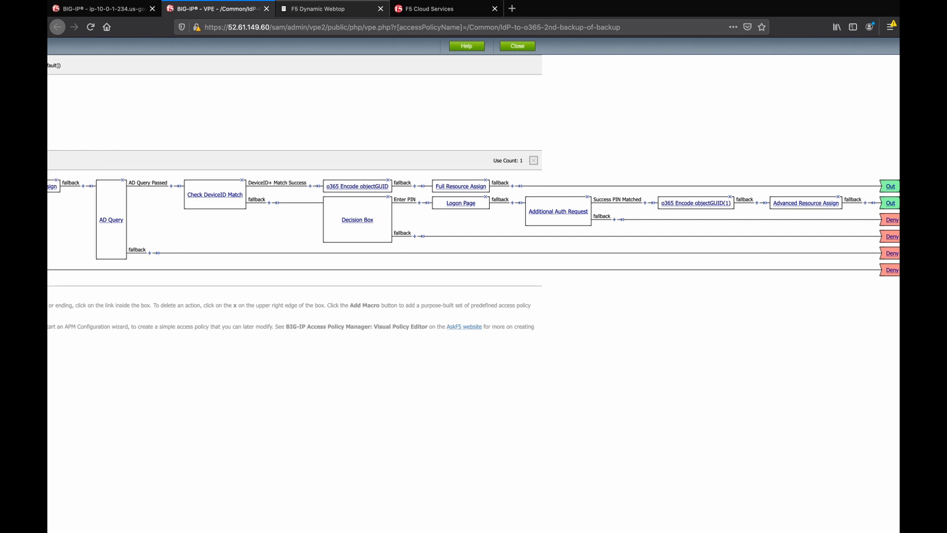
click(318, 8)
click(218, 8)
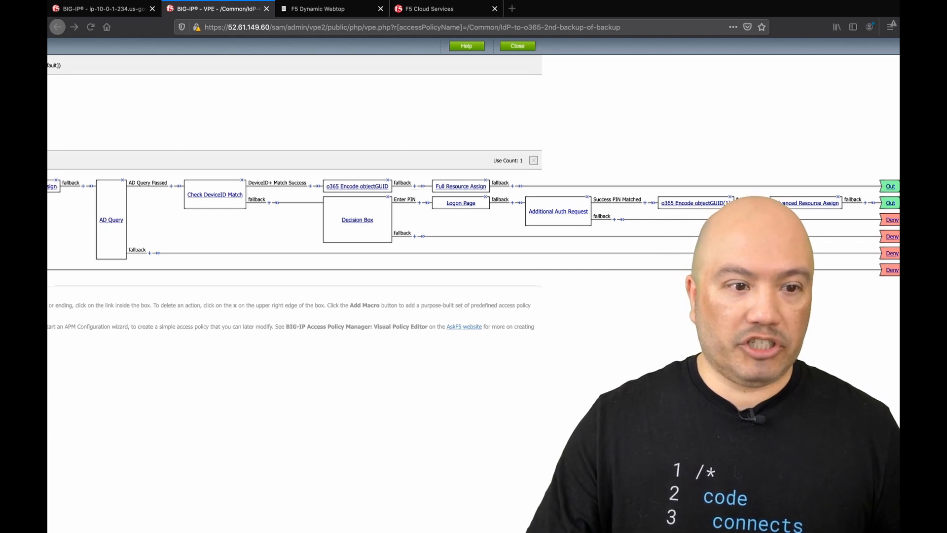
Step: Examine the Success PIN Matched branch rule expression in Additional Auth Request, close it without saving, and review the whole macro_policy flow
click(558, 211)
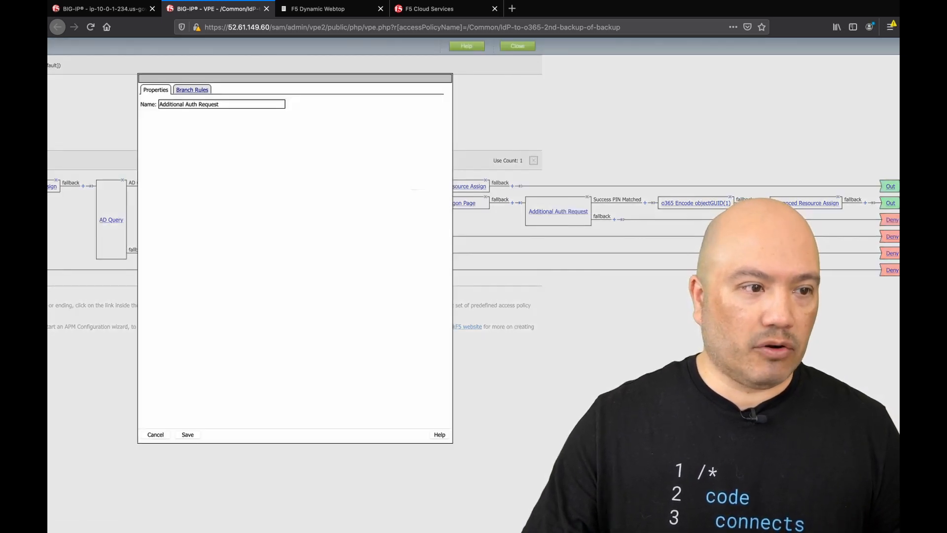
click(192, 90)
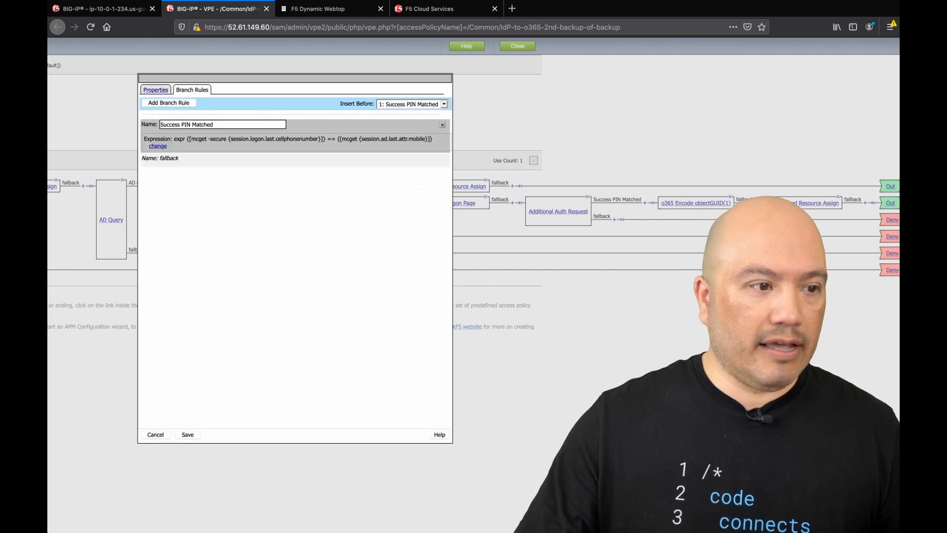
drag(144, 139, 434, 145)
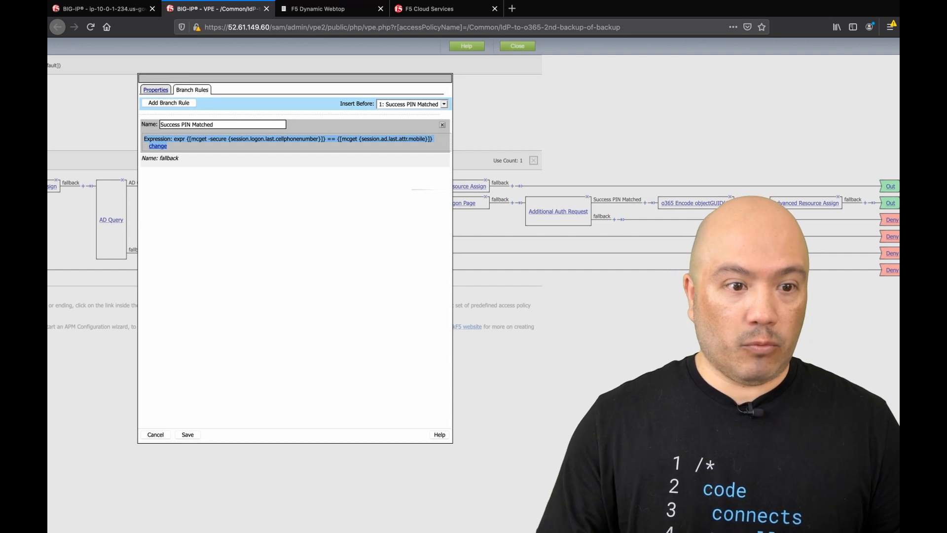
click(156, 435)
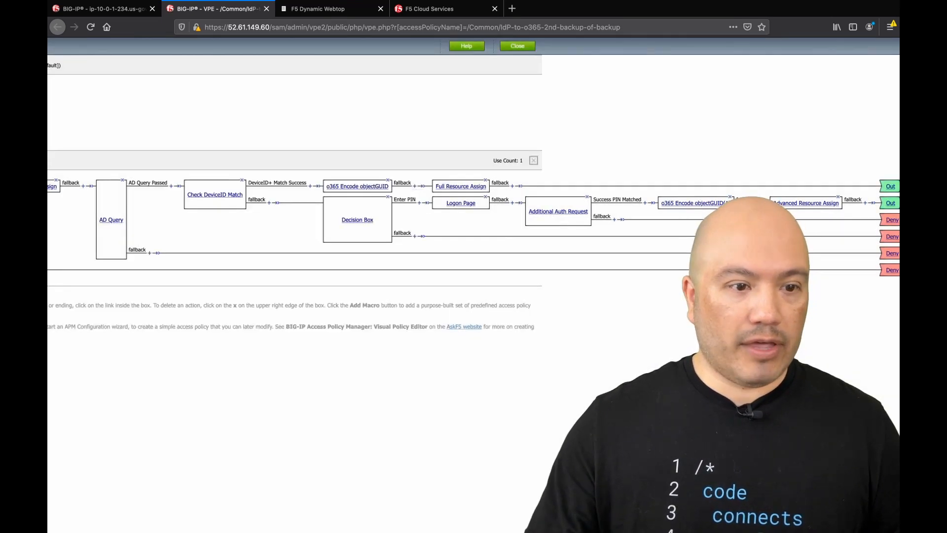
scroll(474, 286, right, 1)
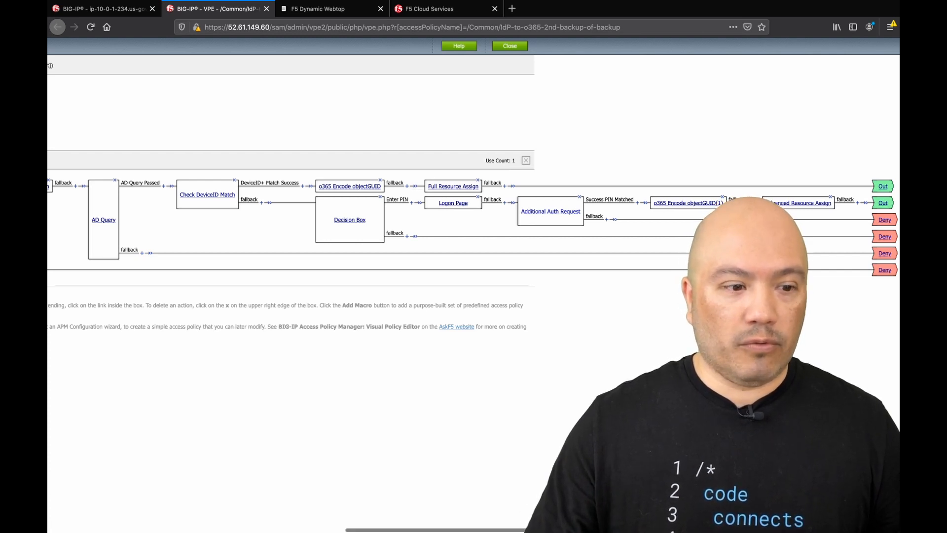
scroll(345, 222, left, 10)
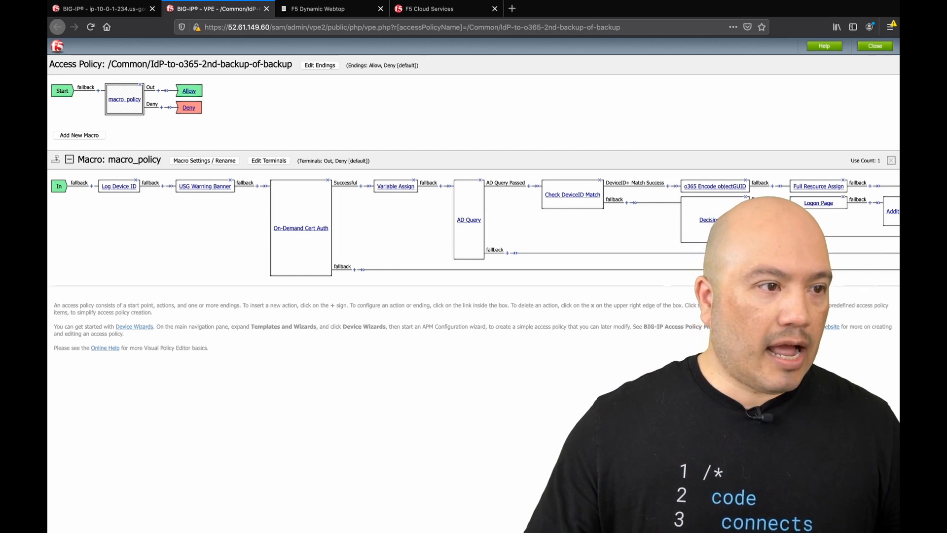
Step: Switch to the BIG-IP configuration page and open the resources of the local traffic virtual server working_IdP-to-o365
click(105, 9)
scroll(493, 271, up, 3)
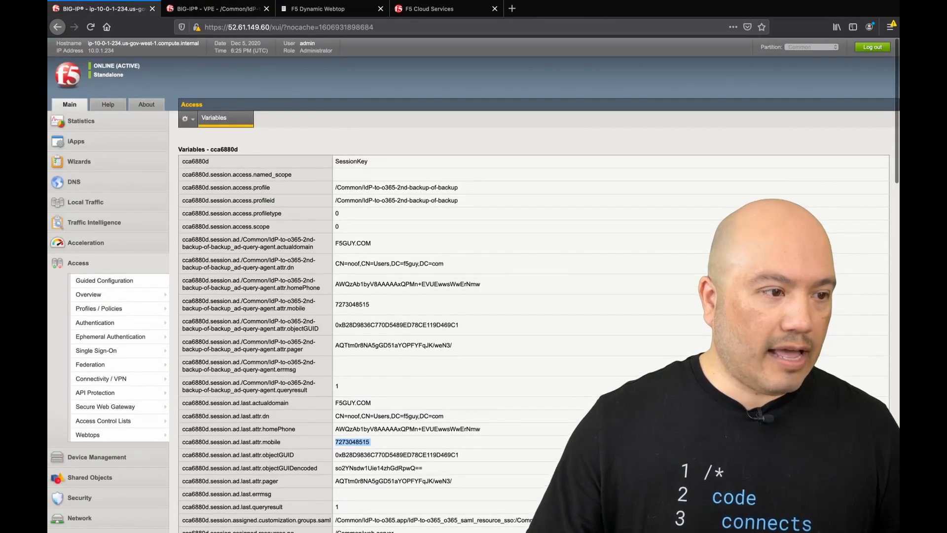
click(85, 202)
mouse_move(95, 234)
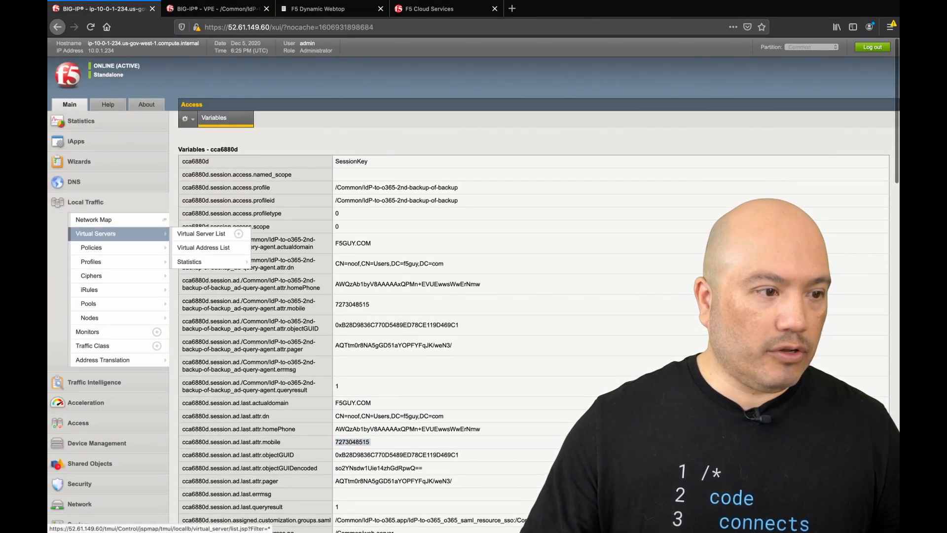
click(201, 234)
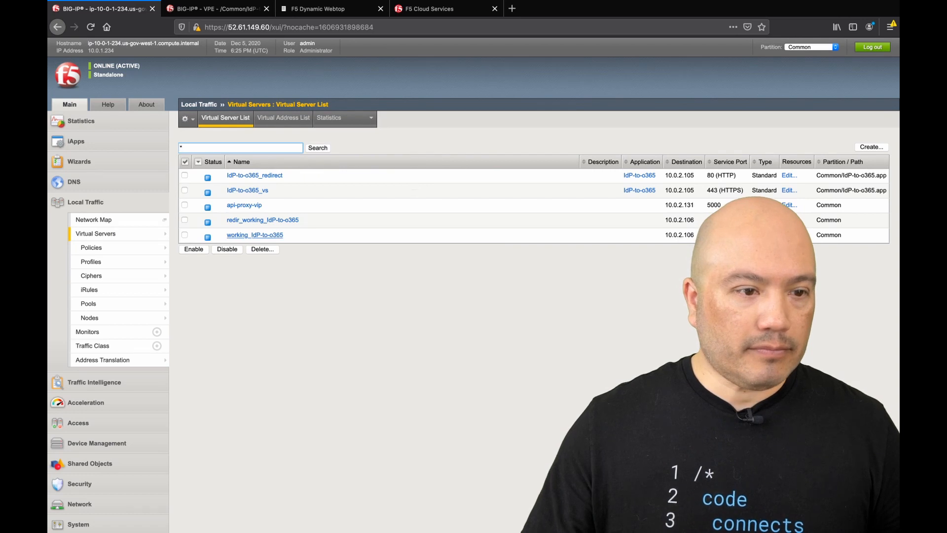
click(255, 235)
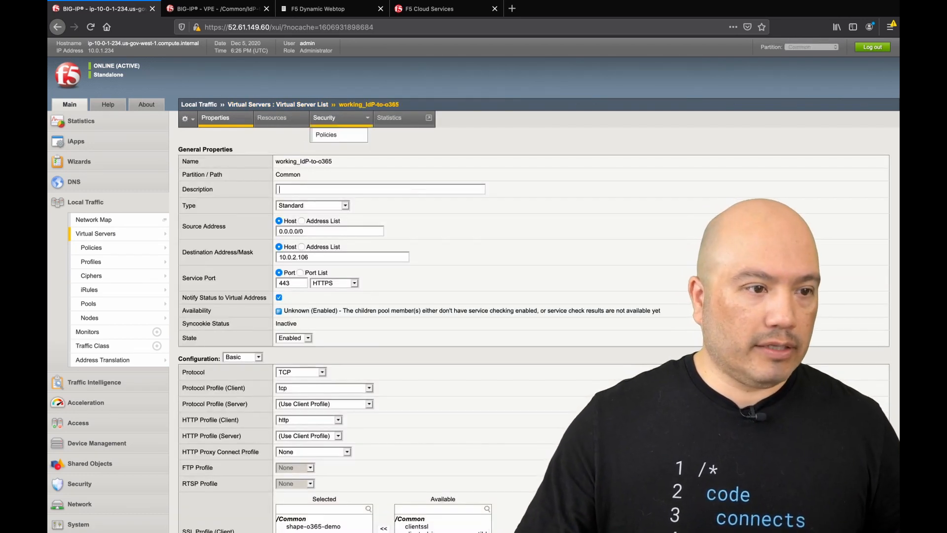
click(272, 117)
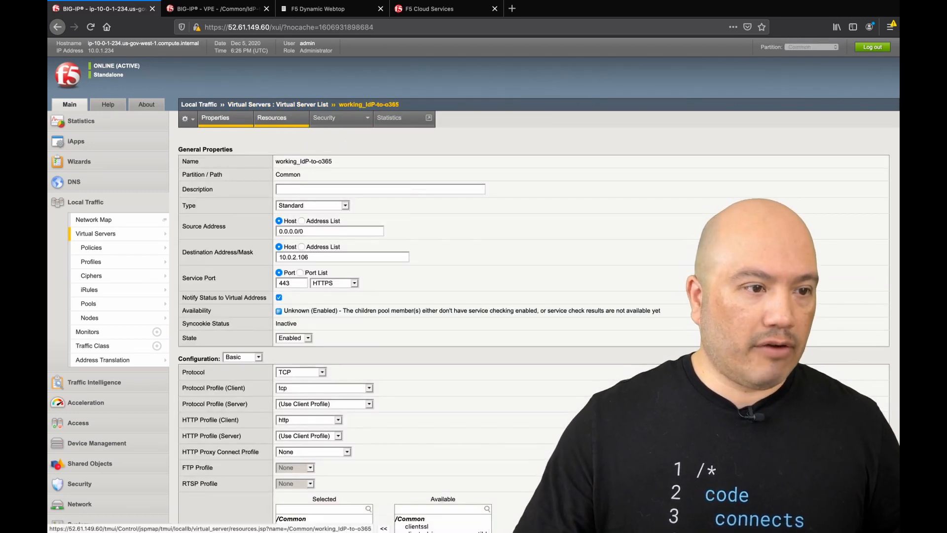